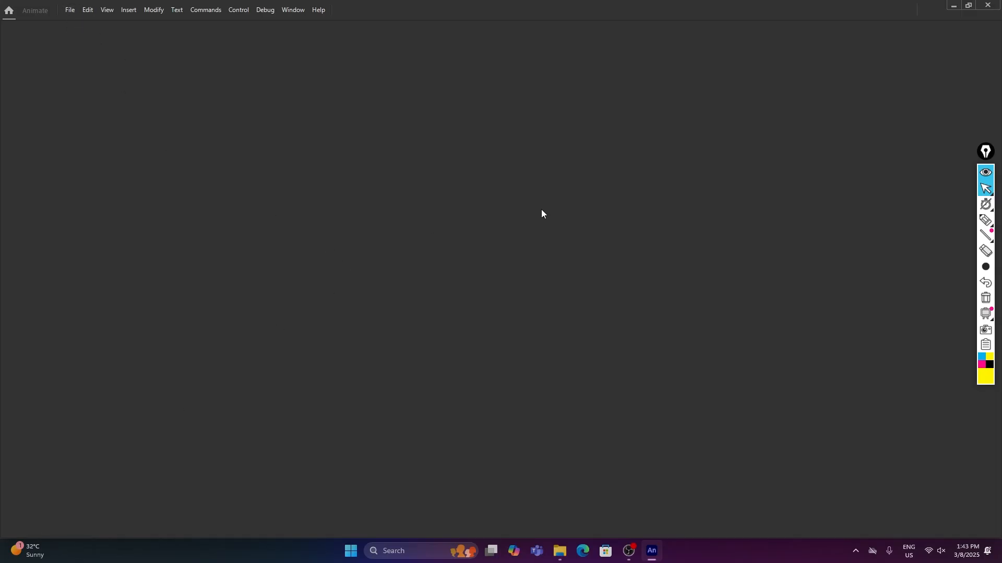
Underline the menu bar with the annotation pen, label it "menu", and clear the markings
{"action": "mouse_move", "coordinate": [986, 235]}
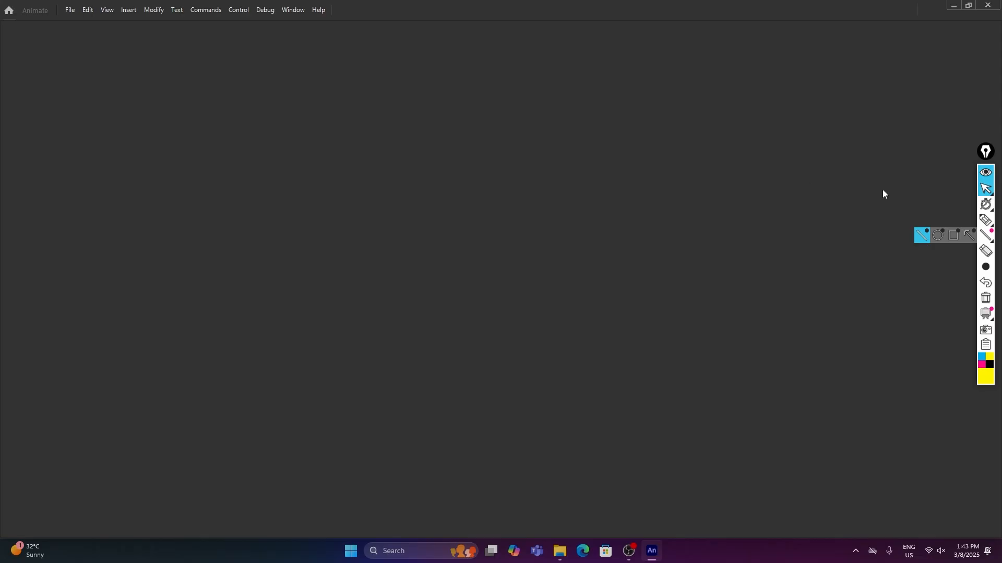
{"action": "left_click", "coordinate": [985, 219]}
{"action": "mouse_move", "coordinate": [62, 14]}
{"action": "left_mouse_down"}
{"action": "mouse_move", "coordinate": [168, 25]}
{"action": "mouse_move", "coordinate": [326, 18]}
{"action": "left_mouse_up"}
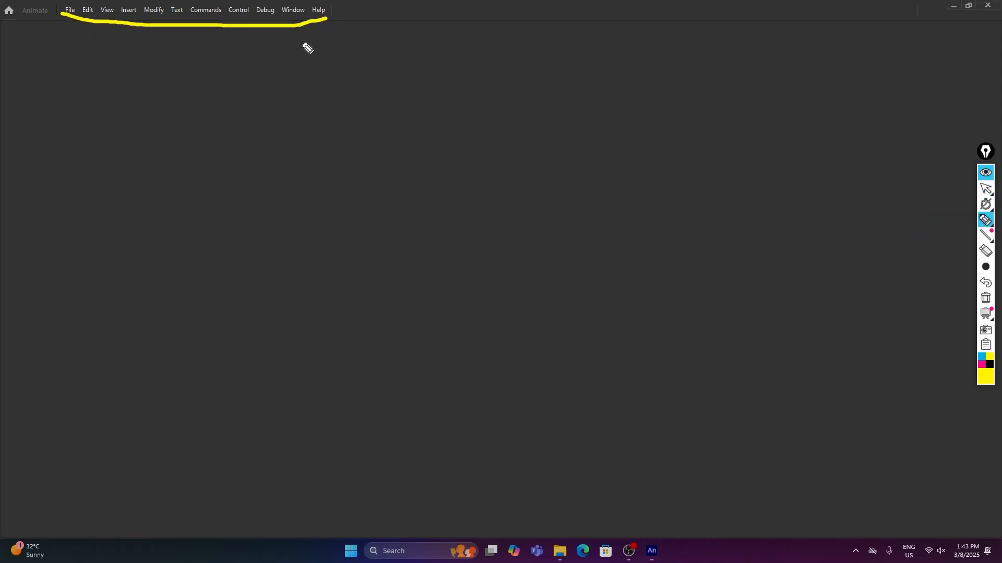
{"action": "mouse_move", "coordinate": [291, 31]}
{"action": "left_mouse_down"}
{"action": "mouse_move", "coordinate": [310, 86]}
{"action": "mouse_move", "coordinate": [324, 72]}
{"action": "mouse_move", "coordinate": [335, 81]}
{"action": "mouse_move", "coordinate": [345, 69]}
{"action": "mouse_move", "coordinate": [352, 78]}
{"action": "mouse_move", "coordinate": [358, 66]}
{"action": "mouse_move", "coordinate": [388, 62]}
{"action": "left_mouse_up"}
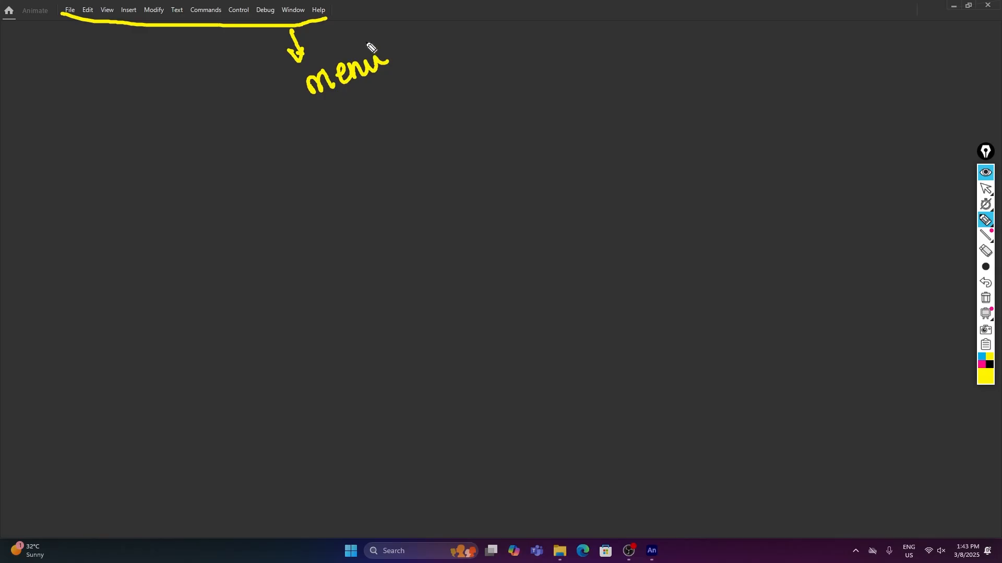
{"action": "left_click", "coordinate": [985, 298]}
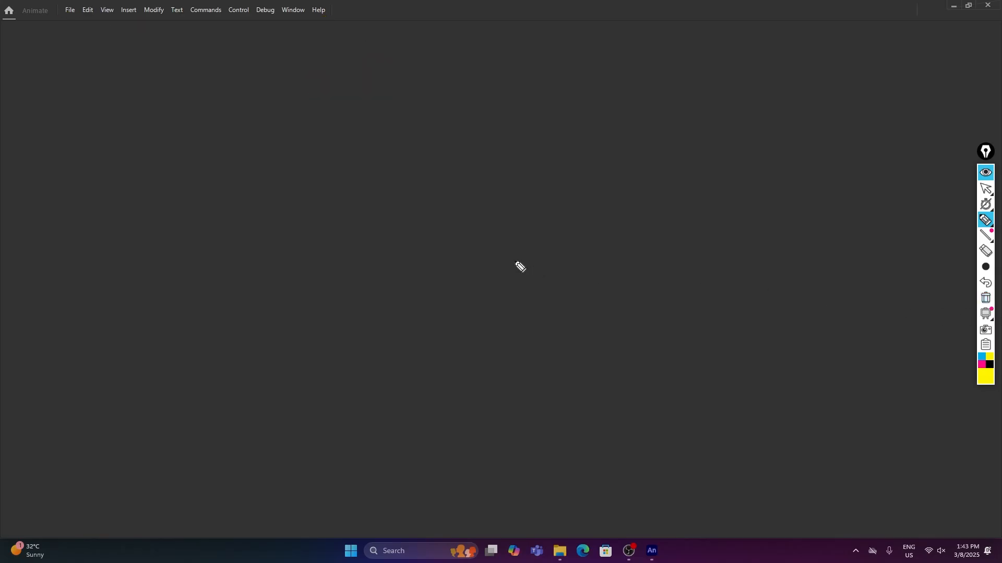
{"action": "left_click", "coordinate": [986, 189]}
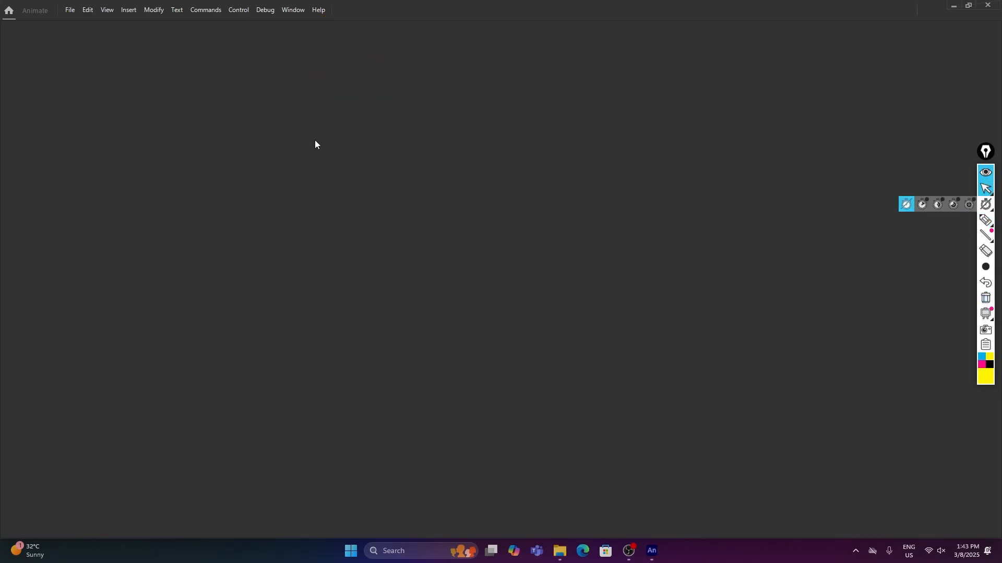
Bring up the settings for creating a new document
{"action": "left_click", "coordinate": [69, 9]}
{"action": "left_click", "coordinate": [82, 20]}
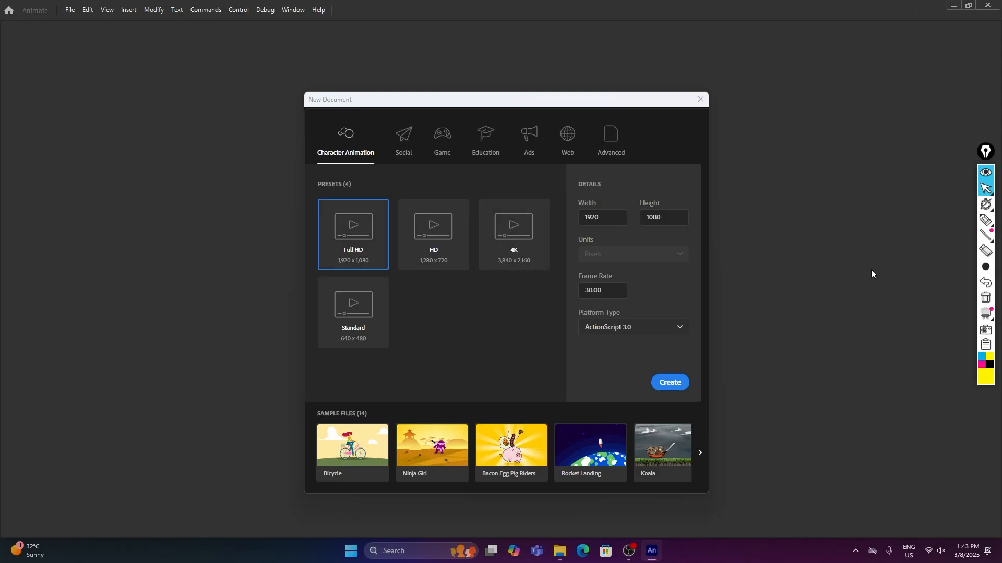
Tick the document categories, the four presets and the sample files with the annotation pen, and clear the markings
{"action": "left_click", "coordinate": [986, 220]}
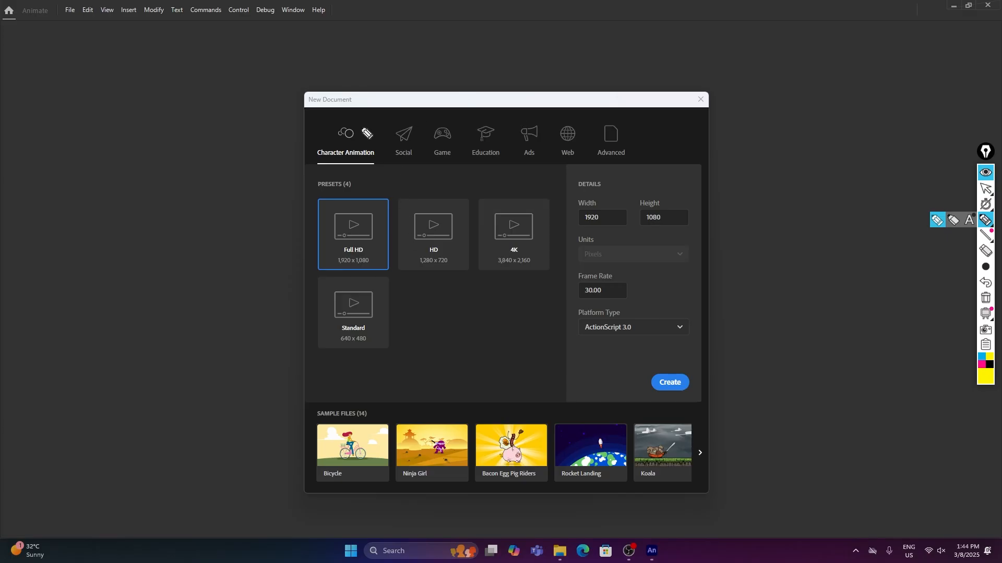
{"action": "mouse_move", "coordinate": [360, 121]}
{"action": "left_mouse_down"}
{"action": "mouse_move", "coordinate": [433, 109]}
{"action": "mouse_move", "coordinate": [461, 131]}
{"action": "mouse_move", "coordinate": [475, 114]}
{"action": "mouse_move", "coordinate": [507, 141]}
{"action": "mouse_move", "coordinate": [560, 119]}
{"action": "mouse_move", "coordinate": [626, 138]}
{"action": "mouse_move", "coordinate": [647, 124]}
{"action": "left_mouse_up"}
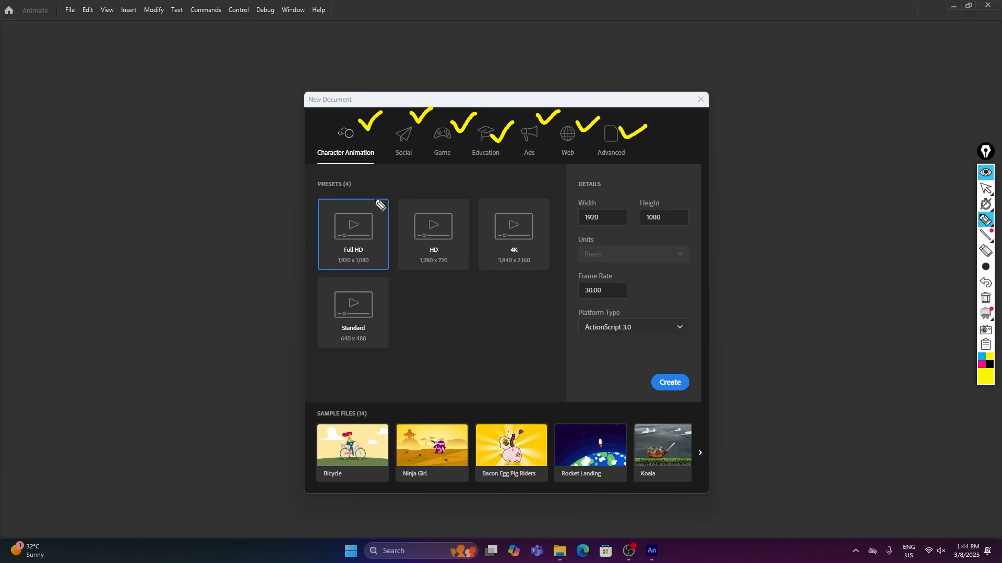
{"action": "mouse_move", "coordinate": [361, 199]}
{"action": "left_mouse_down"}
{"action": "mouse_move", "coordinate": [390, 191]}
{"action": "mouse_move", "coordinate": [477, 188]}
{"action": "mouse_move", "coordinate": [532, 213]}
{"action": "mouse_move", "coordinate": [553, 194]}
{"action": "left_mouse_up"}
{"action": "left_click_drag", "start_coordinate": [374, 332], "coordinate": [401, 319]}
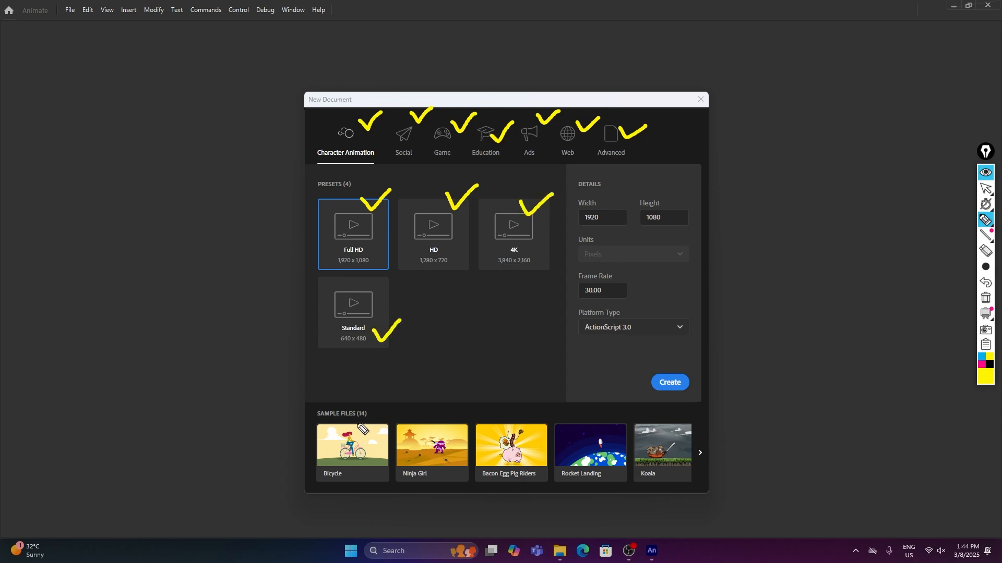
{"action": "left_click_drag", "start_coordinate": [381, 413], "coordinate": [414, 393]}
{"action": "left_click", "coordinate": [988, 299]}
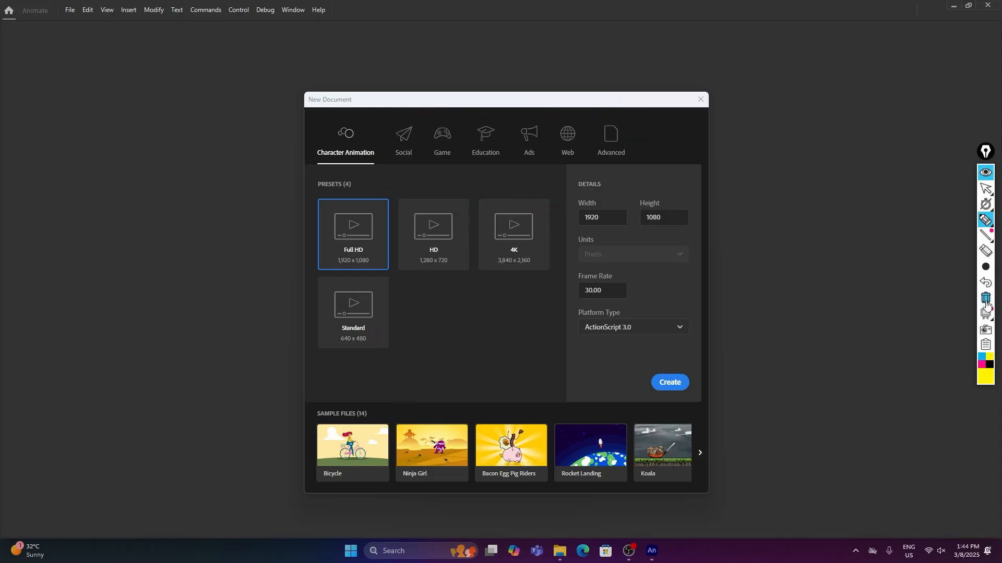
{"action": "left_click", "coordinate": [985, 188]}
Create a new Character Animation document from the Full HD 1920 x 1080 preset
{"action": "left_click", "coordinate": [354, 242]}
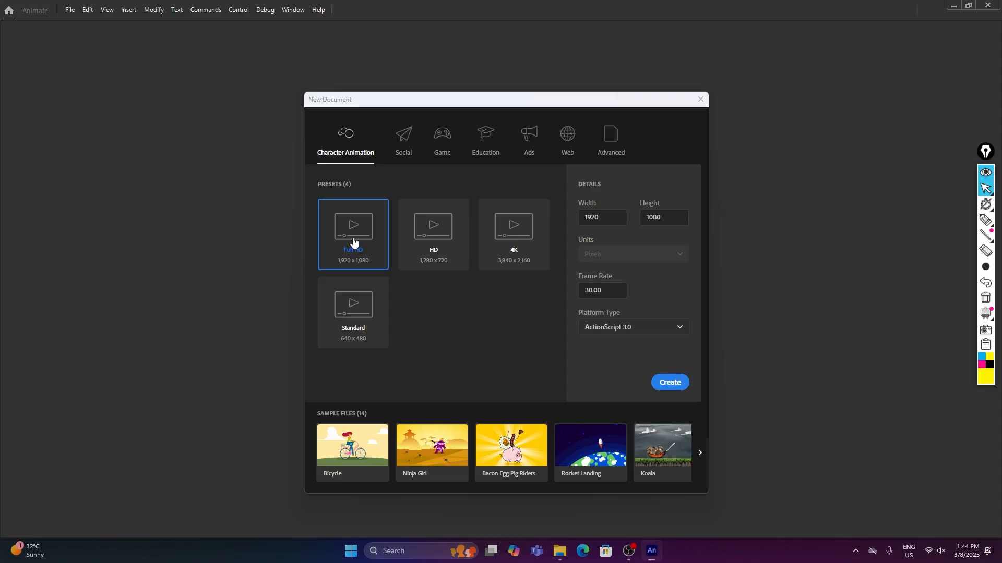
{"action": "left_click", "coordinate": [670, 383]}
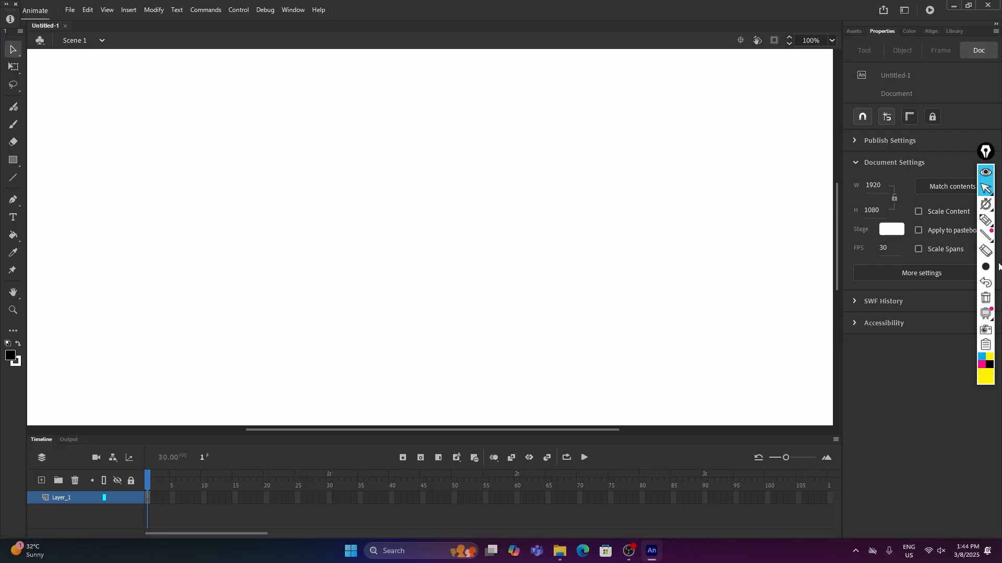
Mark the menu bar, document name and Scene 1 with the annotation pen, and label the areas "Stage" and "Timeline"
{"action": "left_click", "coordinate": [986, 219]}
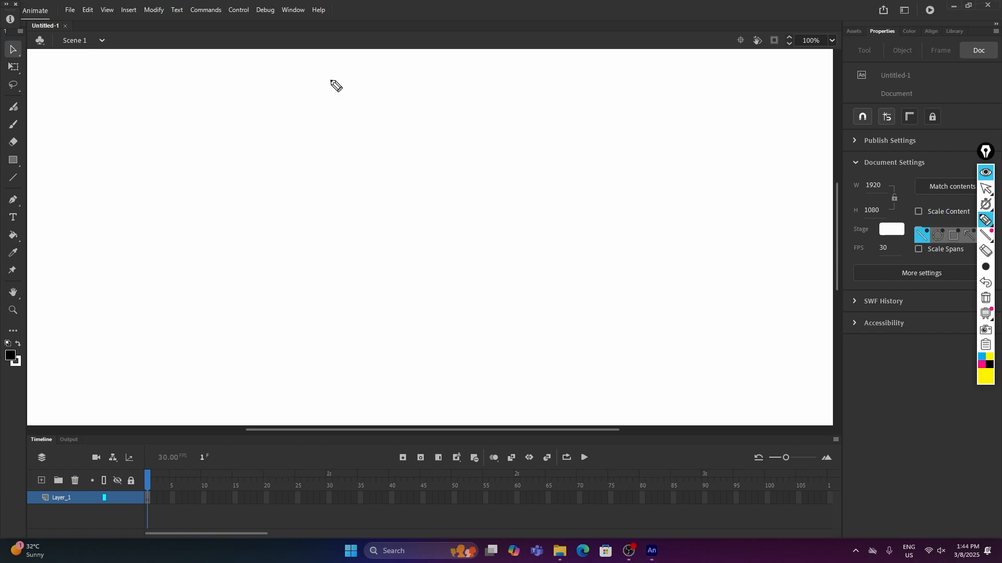
{"action": "left_click_drag", "start_coordinate": [325, 9], "coordinate": [355, 1]}
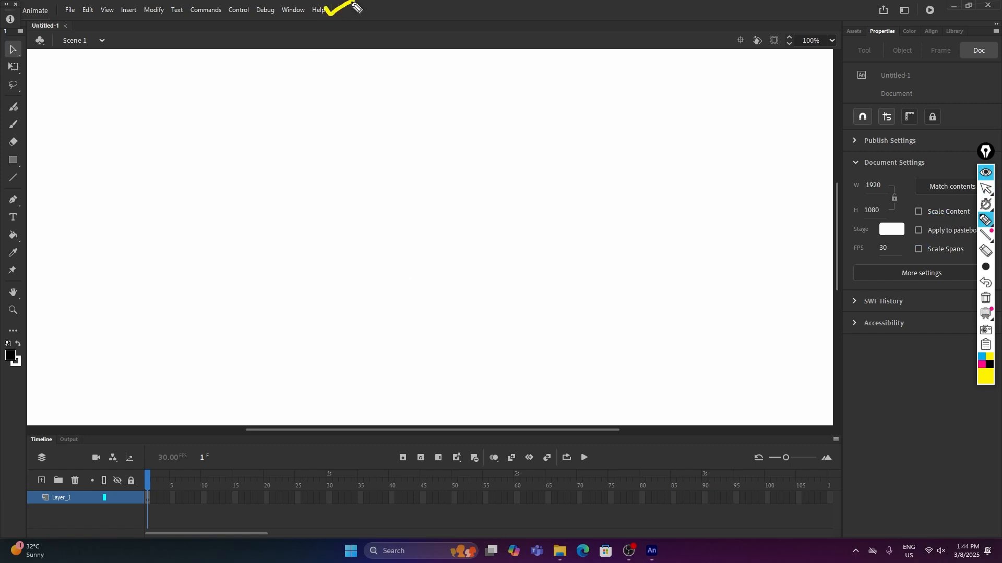
{"action": "left_click_drag", "start_coordinate": [31, 30], "coordinate": [59, 28]}
{"action": "left_click_drag", "start_coordinate": [87, 32], "coordinate": [104, 26]}
{"action": "mouse_move", "coordinate": [253, 202]}
{"action": "left_mouse_down"}
{"action": "mouse_move", "coordinate": [258, 228]}
{"action": "mouse_move", "coordinate": [250, 216]}
{"action": "mouse_move", "coordinate": [271, 222]}
{"action": "mouse_move", "coordinate": [277, 208]}
{"action": "mouse_move", "coordinate": [283, 218]}
{"action": "mouse_move", "coordinate": [305, 202]}
{"action": "mouse_move", "coordinate": [320, 222]}
{"action": "mouse_move", "coordinate": [331, 194]}
{"action": "left_mouse_up"}
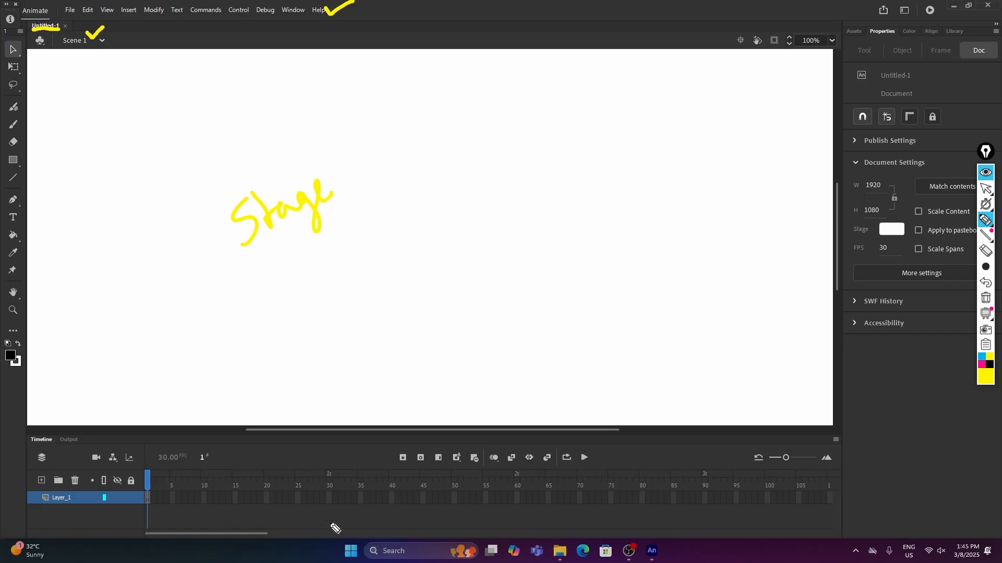
{"action": "mouse_move", "coordinate": [240, 502]}
{"action": "left_mouse_down"}
{"action": "mouse_move", "coordinate": [280, 509]}
{"action": "mouse_move", "coordinate": [309, 473]}
{"action": "mouse_move", "coordinate": [329, 490]}
{"action": "mouse_move", "coordinate": [331, 475]}
{"action": "mouse_move", "coordinate": [366, 459]}
{"action": "left_mouse_up"}
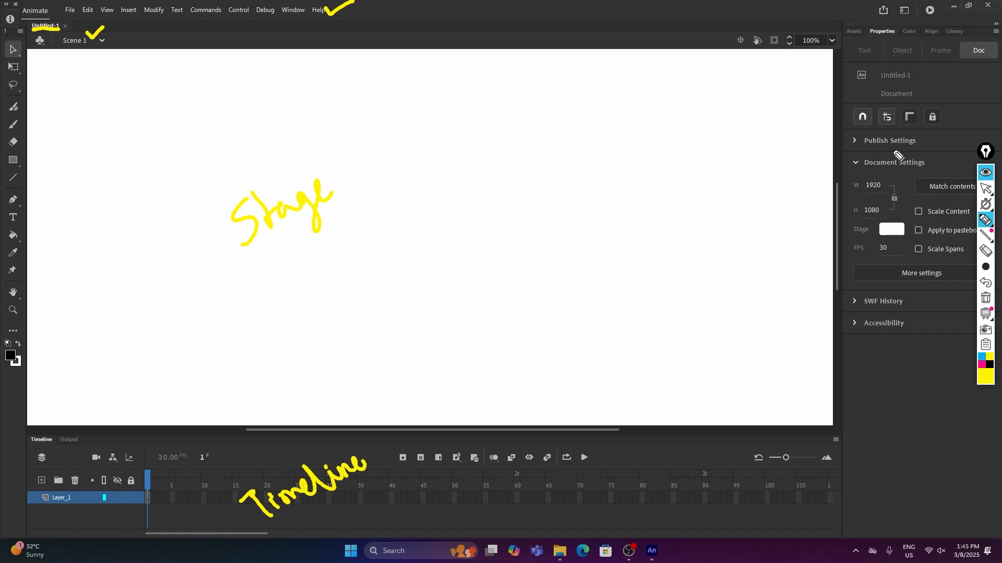
Underline the Properties tab row, mark Publish Settings and Document Settings, and clear all the annotations
{"action": "left_click_drag", "start_coordinate": [841, 42], "coordinate": [974, 48]}
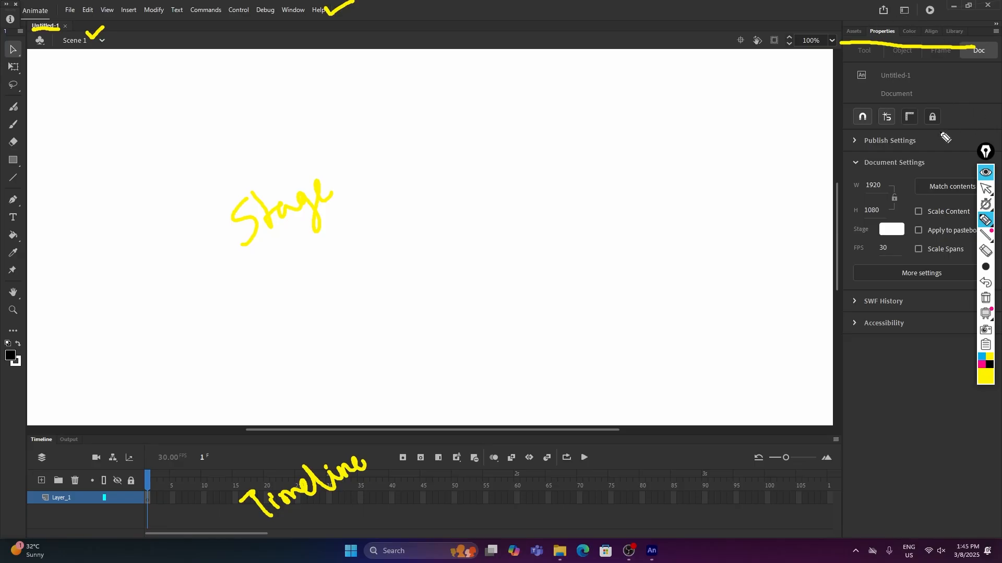
{"action": "left_click_drag", "start_coordinate": [912, 134], "coordinate": [933, 137]}
{"action": "left_click_drag", "start_coordinate": [858, 171], "coordinate": [898, 165]}
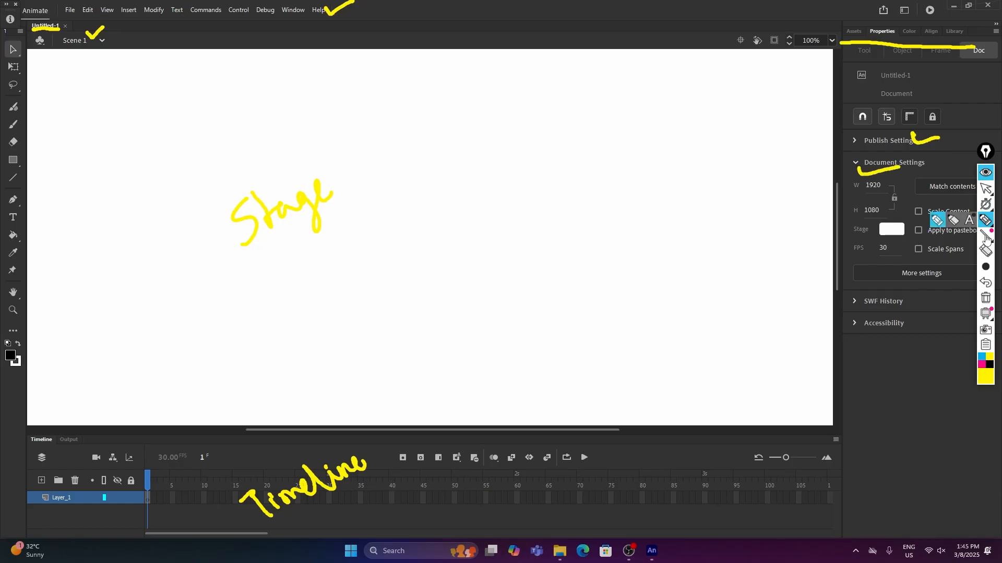
{"action": "left_click", "coordinate": [985, 298]}
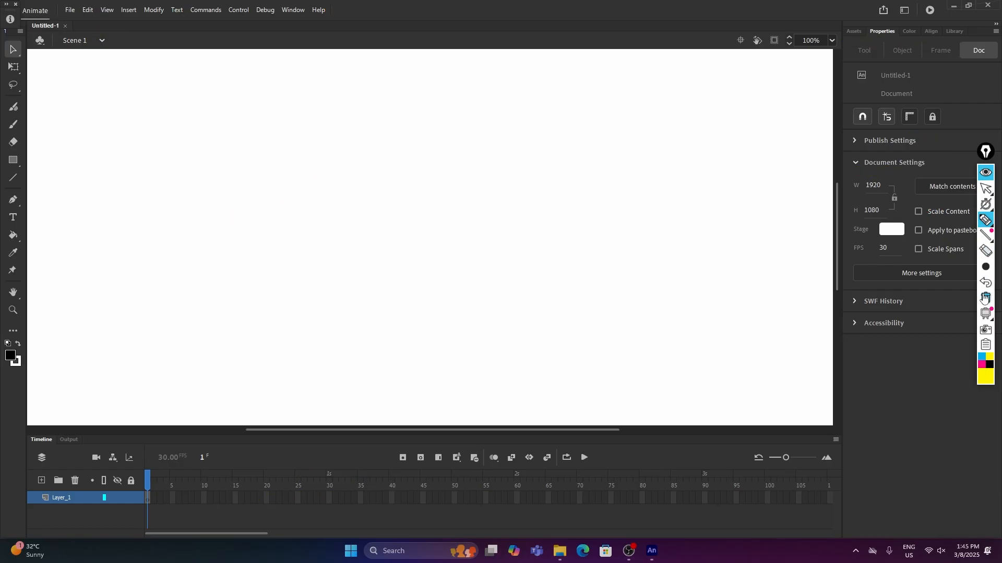
{"action": "left_click", "coordinate": [989, 192]}
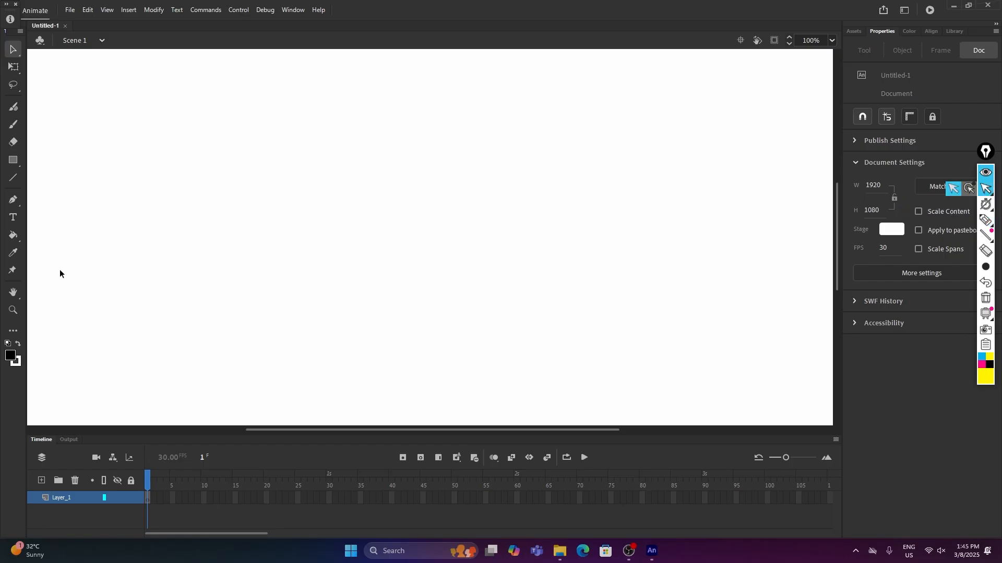
Fit the whole stage in the view
{"action": "double_click", "coordinate": [13, 292]}
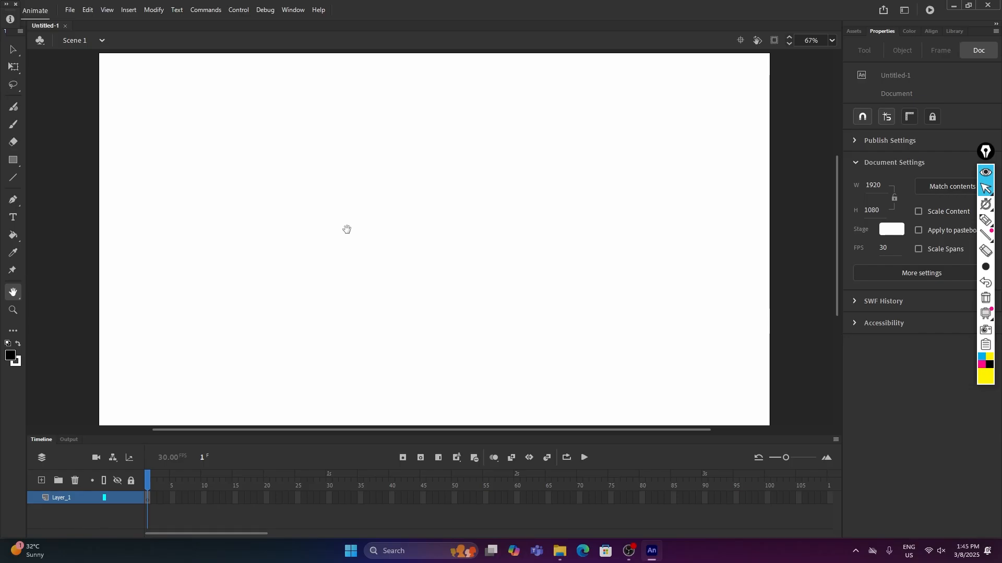
Mark frames 1 to 15 on the timeline, tick Layer_1 and circle the new layer control, and clear the annotations
{"action": "left_click", "coordinate": [985, 220]}
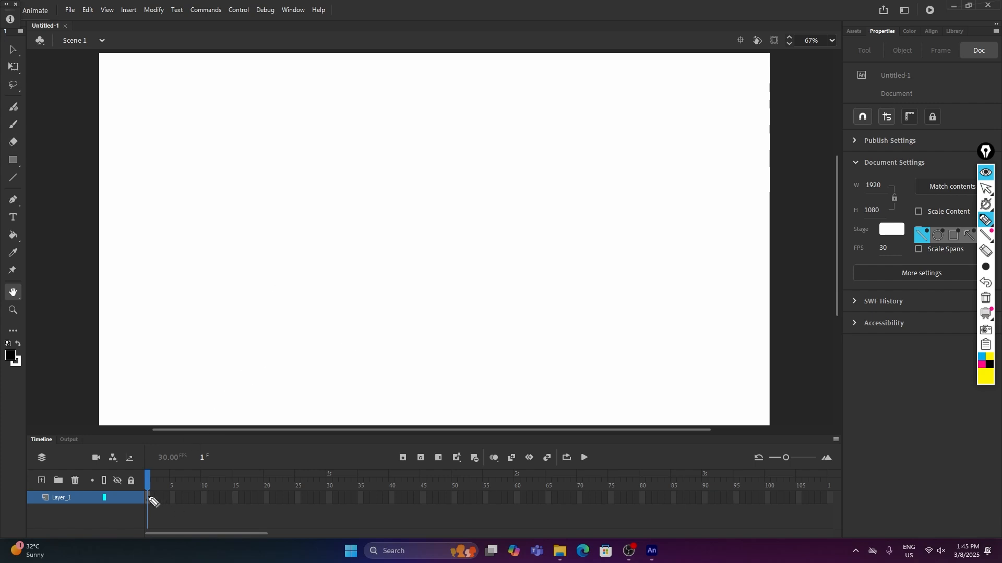
{"action": "mouse_move", "coordinate": [148, 493]}
{"action": "left_mouse_down"}
{"action": "mouse_move", "coordinate": [151, 506]}
{"action": "mouse_move", "coordinate": [236, 506]}
{"action": "left_mouse_up"}
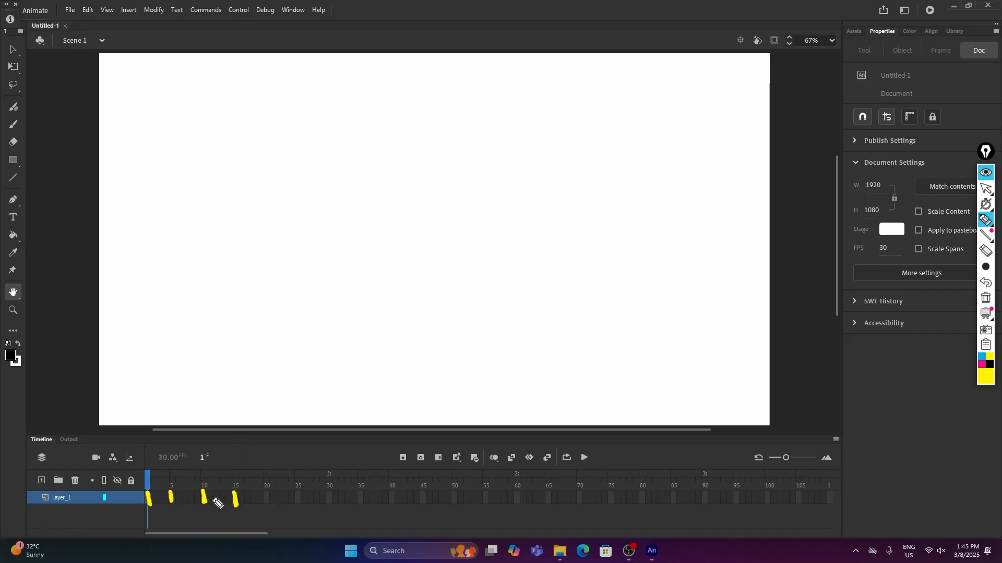
{"action": "mouse_move", "coordinate": [209, 492]}
{"action": "left_mouse_down"}
{"action": "mouse_move", "coordinate": [209, 504]}
{"action": "mouse_move", "coordinate": [227, 504]}
{"action": "left_mouse_up"}
{"action": "mouse_move", "coordinate": [75, 500]}
{"action": "left_mouse_down"}
{"action": "mouse_move", "coordinate": [89, 491]}
{"action": "mouse_move", "coordinate": [49, 486]}
{"action": "mouse_move", "coordinate": [44, 469]}
{"action": "left_mouse_up"}
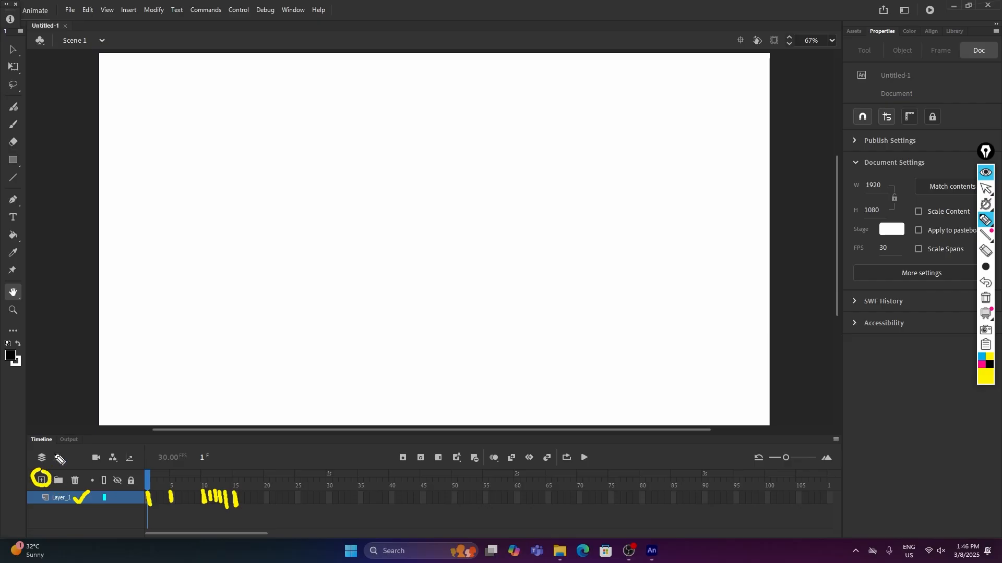
{"action": "left_click", "coordinate": [990, 300]}
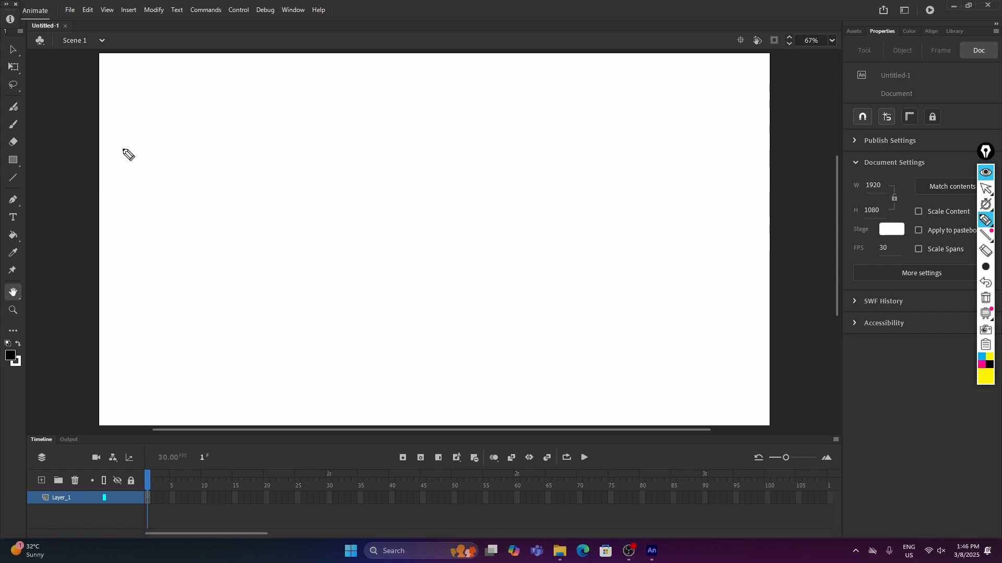
Annotate the two brush tools with the label "brush", point out the Fluid Brush, and clear the markings
{"action": "mouse_move", "coordinate": [20, 106]}
{"action": "left_mouse_down"}
{"action": "mouse_move", "coordinate": [33, 128]}
{"action": "mouse_move", "coordinate": [20, 129]}
{"action": "mouse_move", "coordinate": [50, 109]}
{"action": "mouse_move", "coordinate": [56, 121]}
{"action": "mouse_move", "coordinate": [120, 97]}
{"action": "left_mouse_up"}
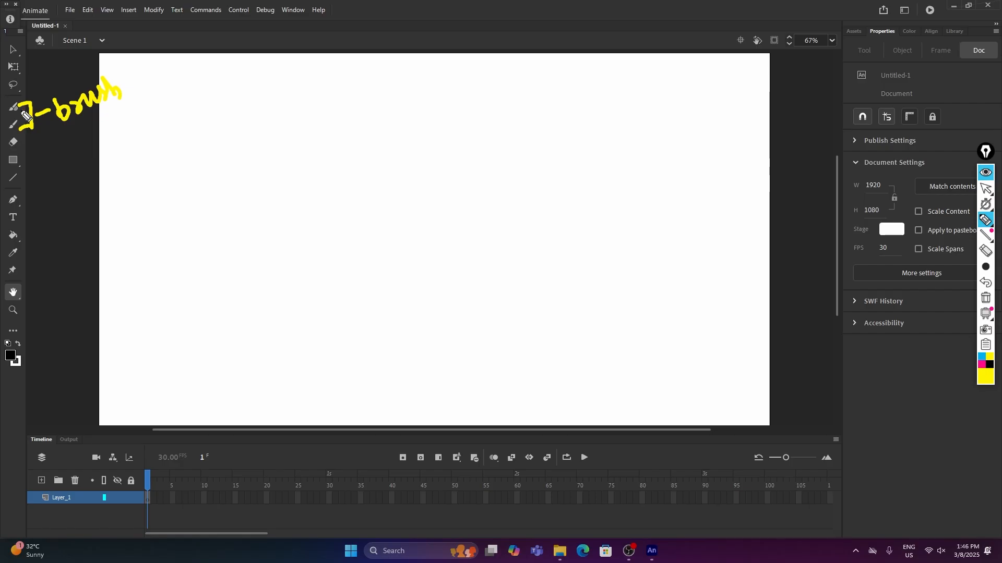
{"action": "mouse_move", "coordinate": [8, 111]}
{"action": "left_mouse_down"}
{"action": "mouse_move", "coordinate": [21, 104]}
{"action": "mouse_move", "coordinate": [31, 123]}
{"action": "left_mouse_up"}
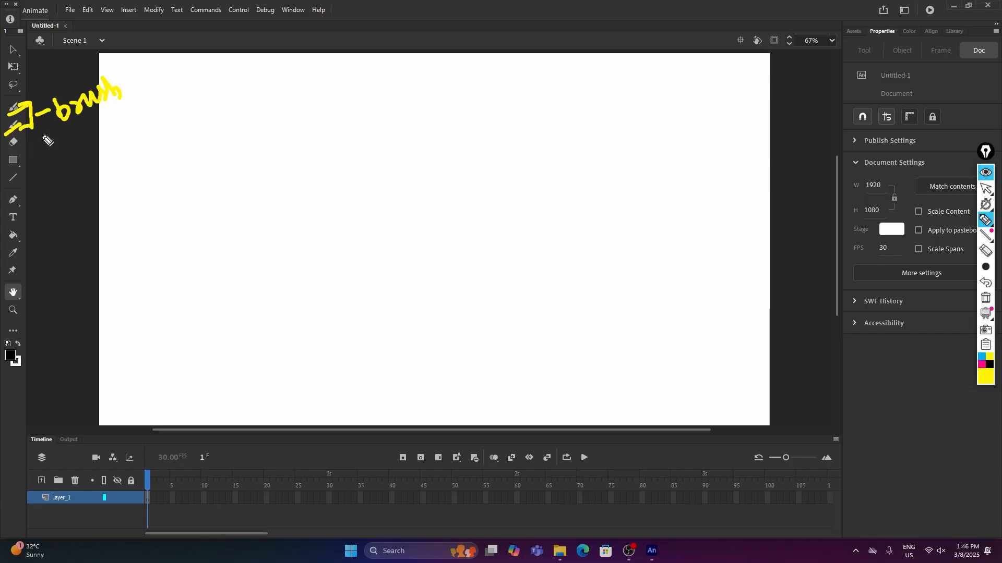
{"action": "left_click", "coordinate": [985, 298]}
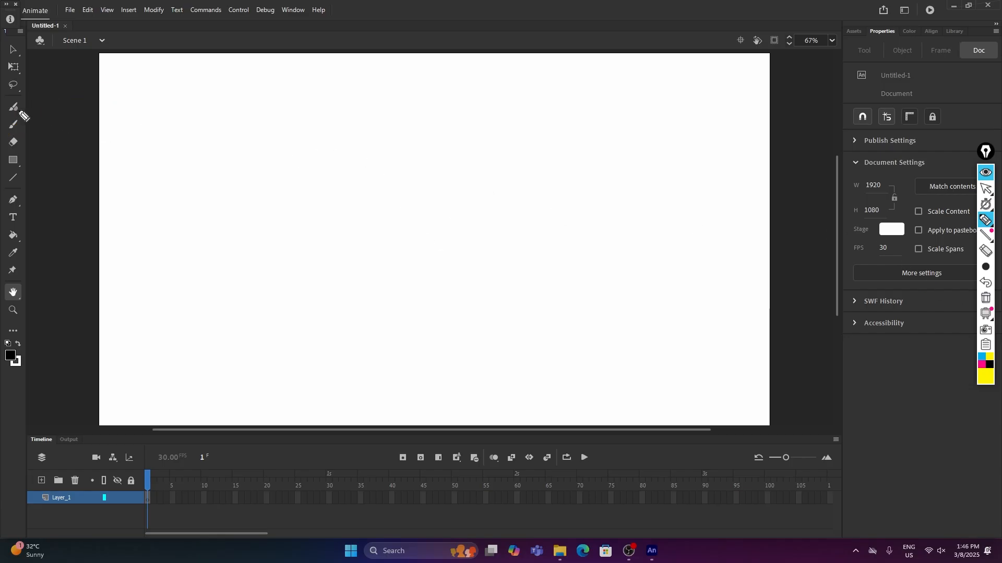
{"action": "left_click_drag", "start_coordinate": [14, 107], "coordinate": [64, 102]}
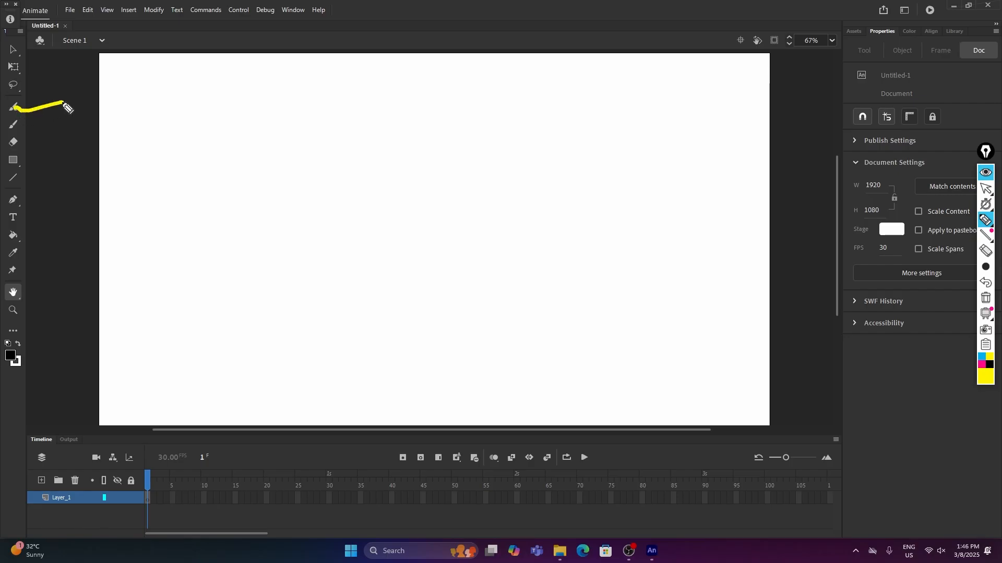
{"action": "left_click", "coordinate": [985, 298]}
{"action": "left_click", "coordinate": [988, 193]}
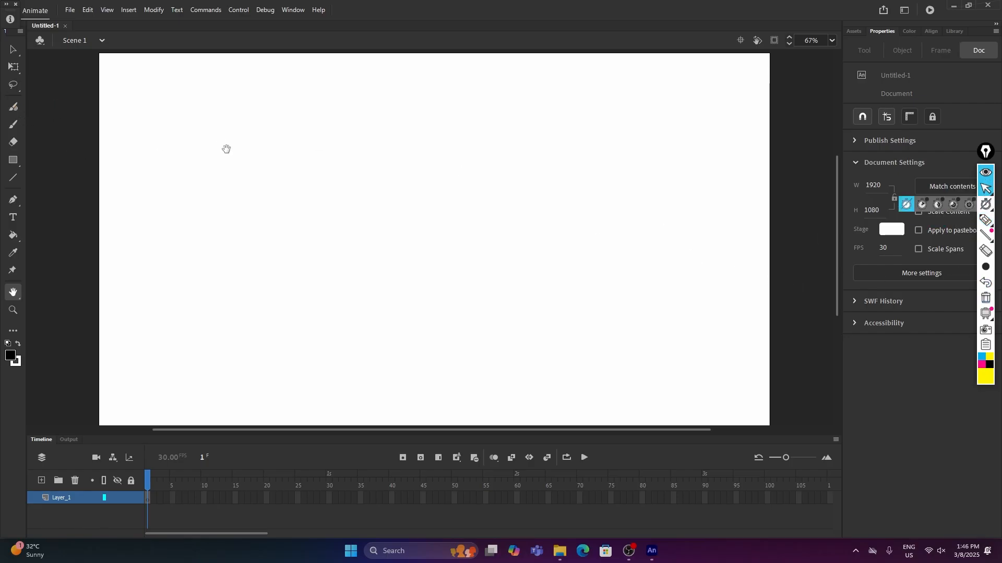
Paint a black dot on the stage with the Fluid Brush and insert a blank keyframe at frame 2
{"action": "left_click", "coordinate": [17, 110]}
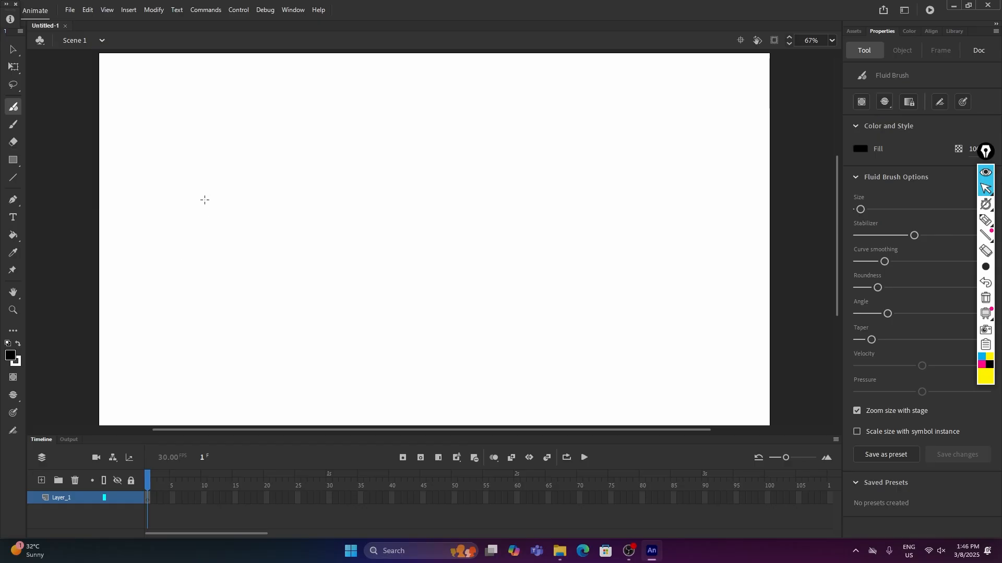
{"action": "left_click", "coordinate": [205, 203]}
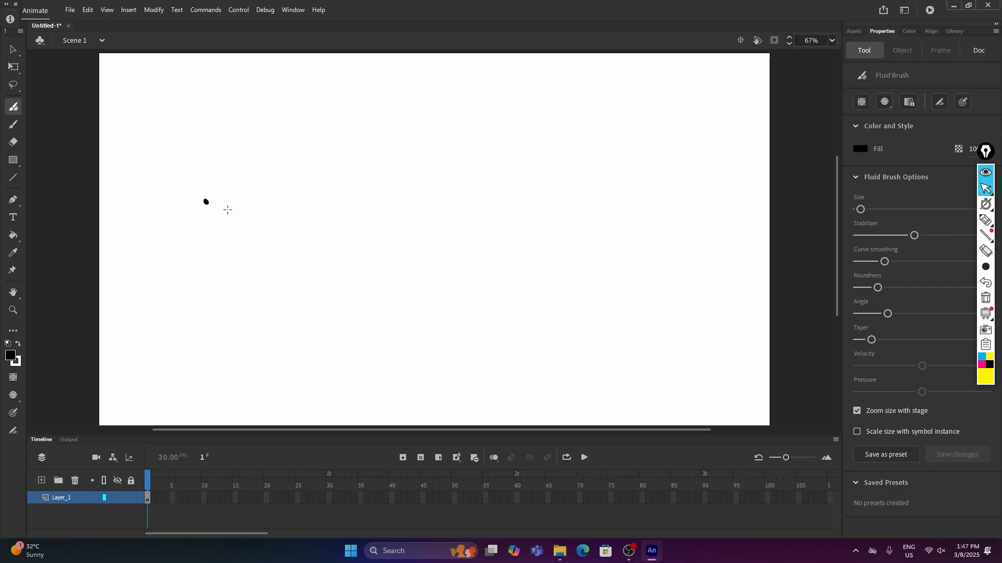
{"action": "key", "text": "F7"}
Circle the first two frames on the timeline and the onion skin control with the annotation pen
{"action": "left_click", "coordinate": [986, 219]}
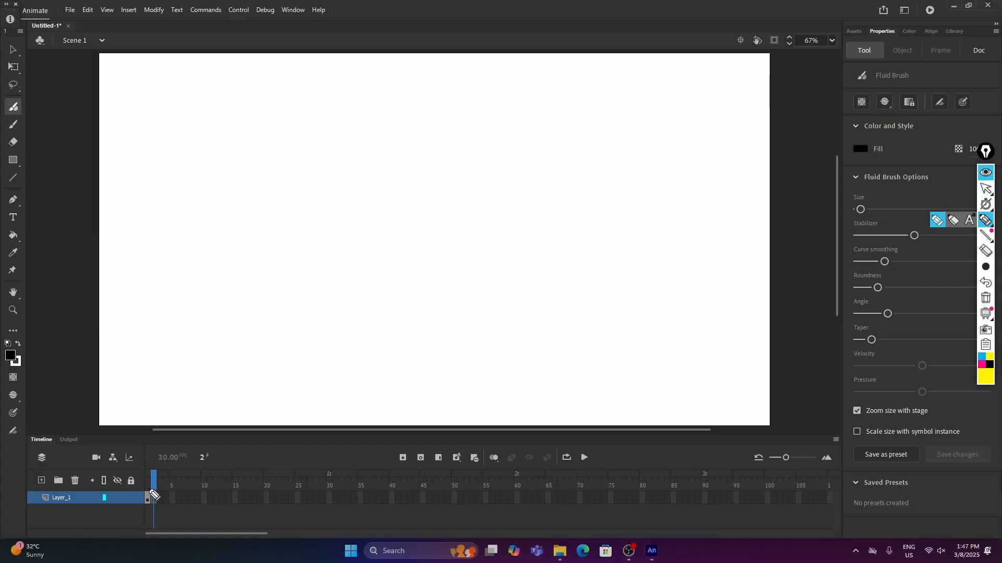
{"action": "mouse_move", "coordinate": [160, 479]}
{"action": "left_mouse_down"}
{"action": "mouse_move", "coordinate": [144, 490]}
{"action": "mouse_move", "coordinate": [163, 520]}
{"action": "mouse_move", "coordinate": [172, 479]}
{"action": "left_mouse_up"}
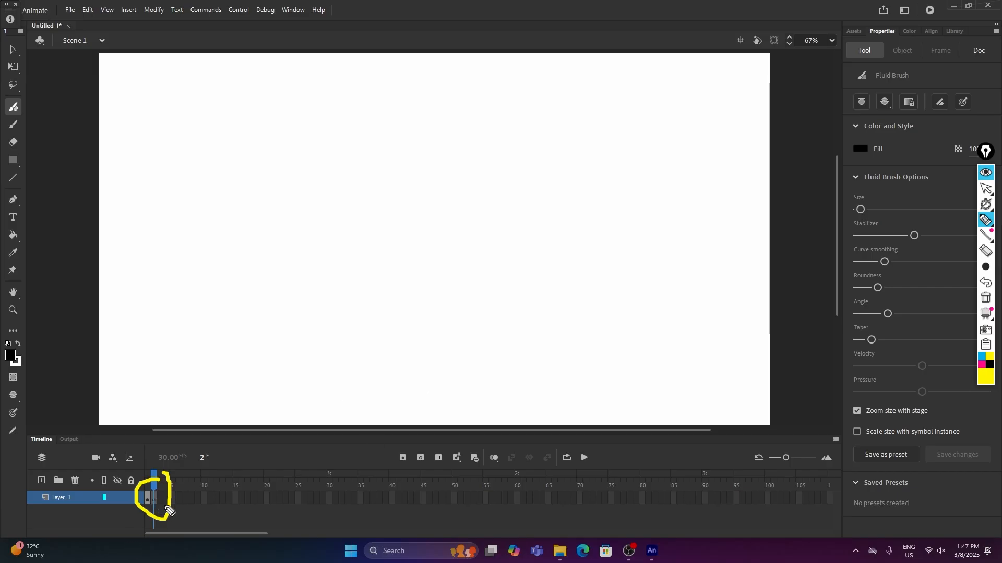
{"action": "mouse_move", "coordinate": [510, 458]}
{"action": "left_mouse_down"}
{"action": "mouse_move", "coordinate": [495, 448]}
{"action": "mouse_move", "coordinate": [481, 458]}
{"action": "mouse_move", "coordinate": [498, 471]}
{"action": "mouse_move", "coordinate": [502, 460]}
{"action": "left_mouse_up"}
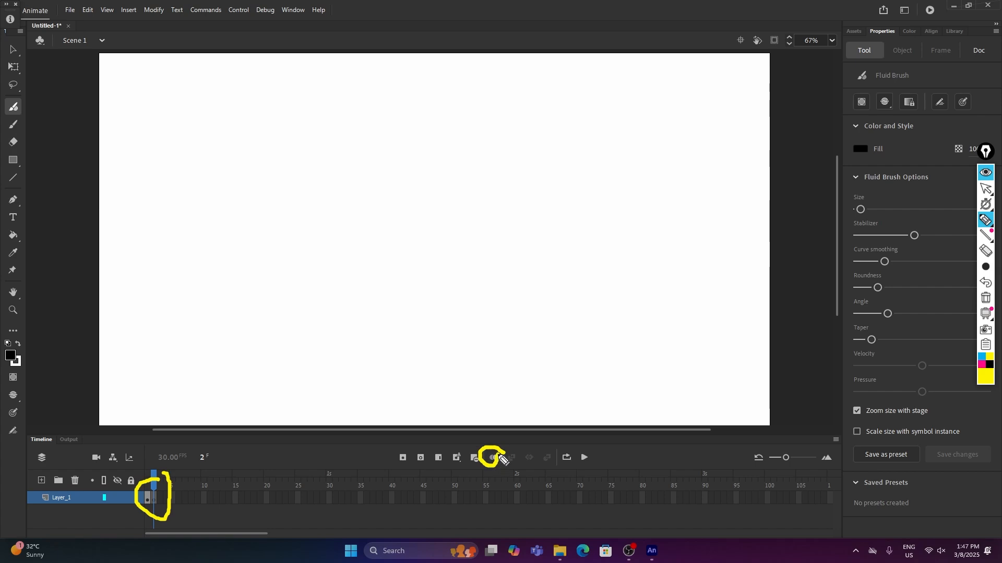
Clear the annotations, return to the normal pointer and turn on onion skinning for the timeline
{"action": "left_click", "coordinate": [986, 299]}
{"action": "left_click", "coordinate": [986, 189]}
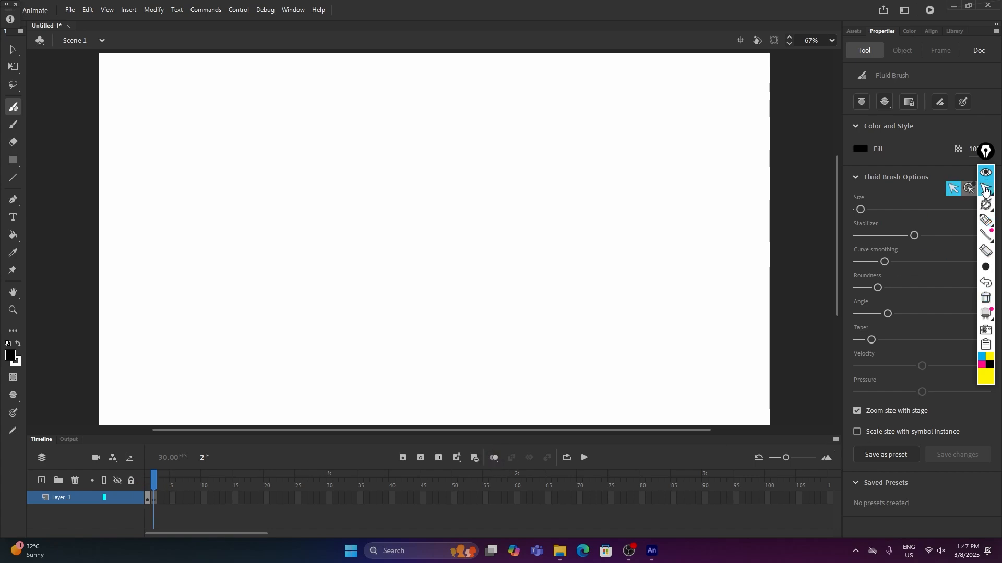
{"action": "left_click", "coordinate": [494, 459]}
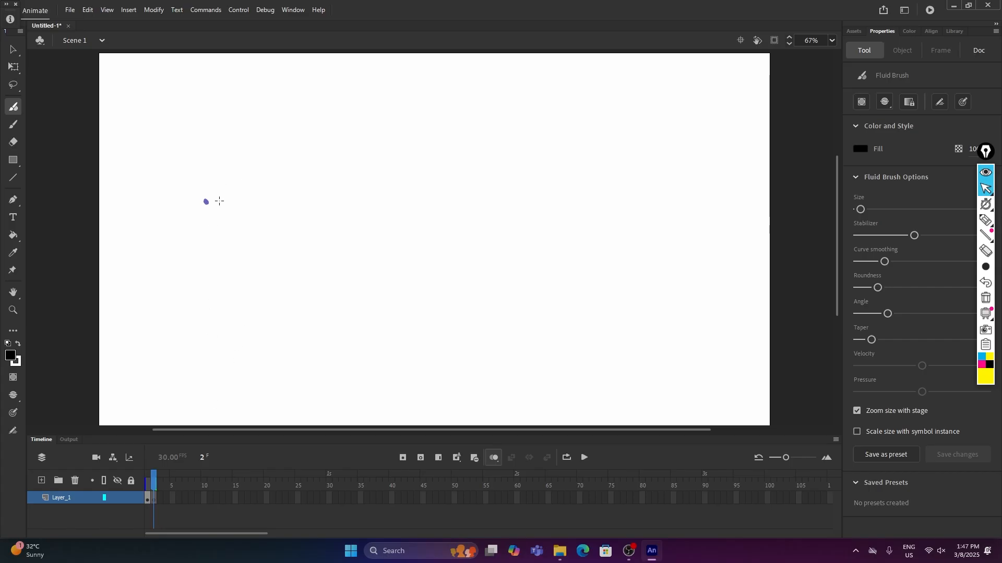
Paint the black dot slightly further along in each frame from 2 to 8, adding a blank keyframe for each drawing
{"action": "left_click_drag", "start_coordinate": [221, 205], "coordinate": [220, 204]}
{"action": "key", "text": "F7"}
{"action": "mouse_move", "coordinate": [237, 198]}
{"action": "left_mouse_down"}
{"action": "mouse_move", "coordinate": [257, 191]}
{"action": "mouse_move", "coordinate": [288, 215]}
{"action": "mouse_move", "coordinate": [301, 208]}
{"action": "left_mouse_up"}
{"action": "key", "text": "F7"}
{"action": "key", "text": "F7"}
{"action": "key", "text": "F7"}
{"action": "key", "text": "F7"}
{"action": "key", "text": "F7"}
{"action": "left_click", "coordinate": [304, 191]}
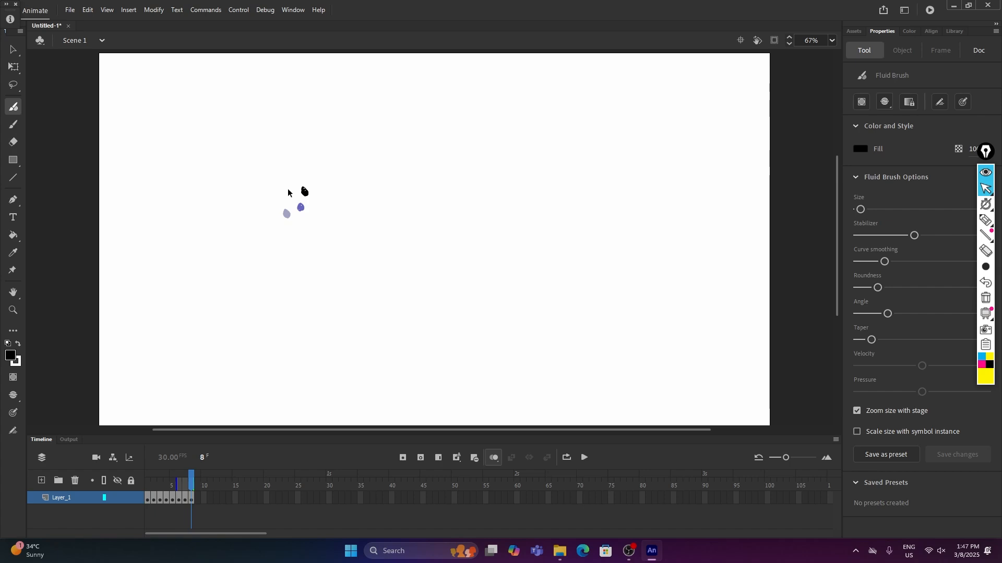
Carry the dot around a small loop and onward in frames 9 to 18, with a blank keyframe for each drawing
{"action": "key", "text": "F7"}
{"action": "left_click", "coordinate": [285, 188]}
{"action": "key", "text": "F7"}
{"action": "left_click", "coordinate": [271, 206]}
{"action": "key", "text": "F7"}
{"action": "left_click", "coordinate": [283, 219]}
{"action": "key", "text": "F7"}
{"action": "left_click", "coordinate": [302, 212]}
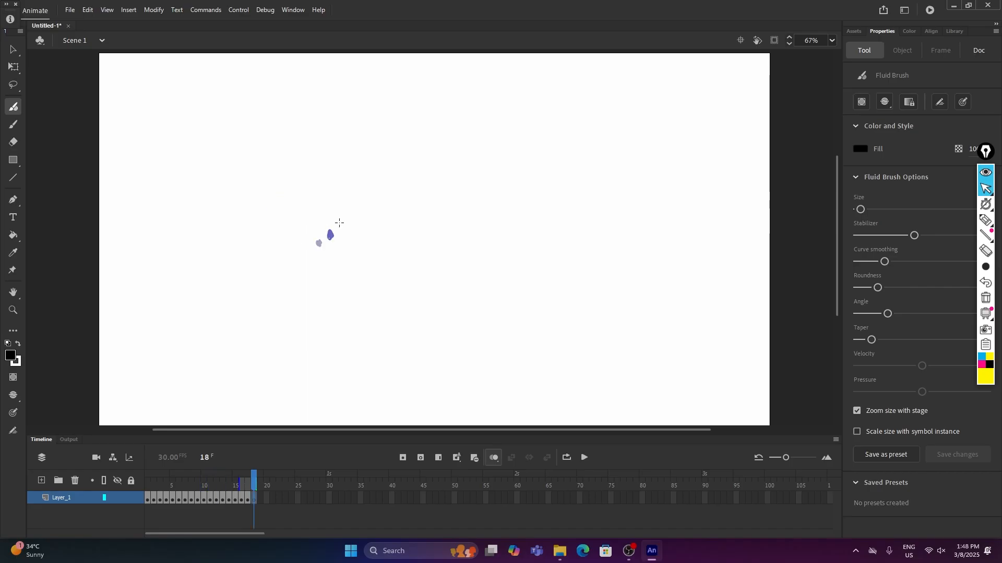
{"action": "key", "text": "F7"}
{"action": "left_click", "coordinate": [340, 226]}
Extend the dot's path over a small arc and downward in new blank keyframes 19 to 22
{"action": "key", "text": "F7"}
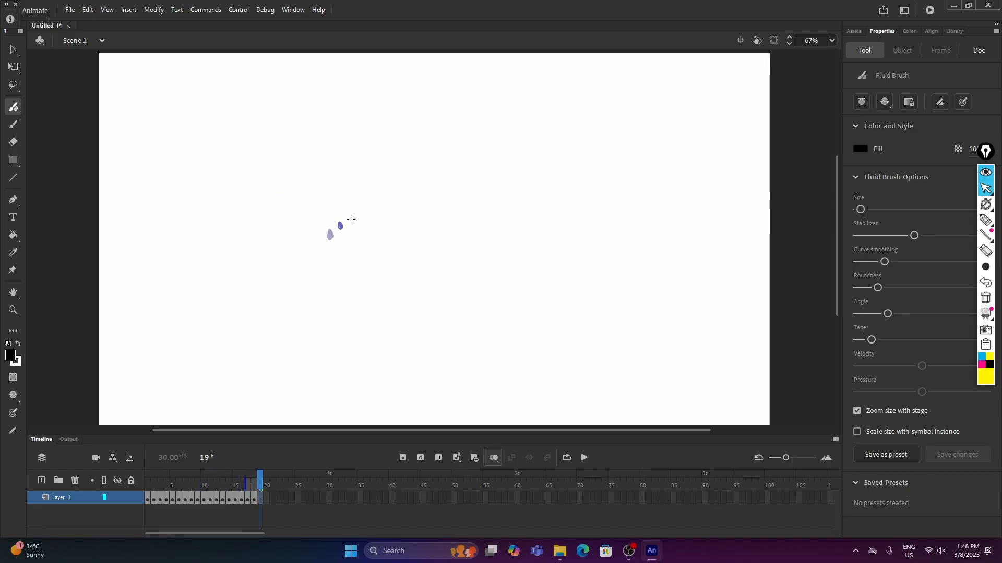
{"action": "left_click", "coordinate": [353, 221]}
{"action": "key", "text": "F7"}
{"action": "left_click", "coordinate": [368, 221]}
{"action": "key", "text": "F7"}
{"action": "left_click", "coordinate": [383, 234]}
{"action": "key", "text": "F7"}
{"action": "left_click", "coordinate": [396, 253]}
{"action": "left_click", "coordinate": [395, 253]}
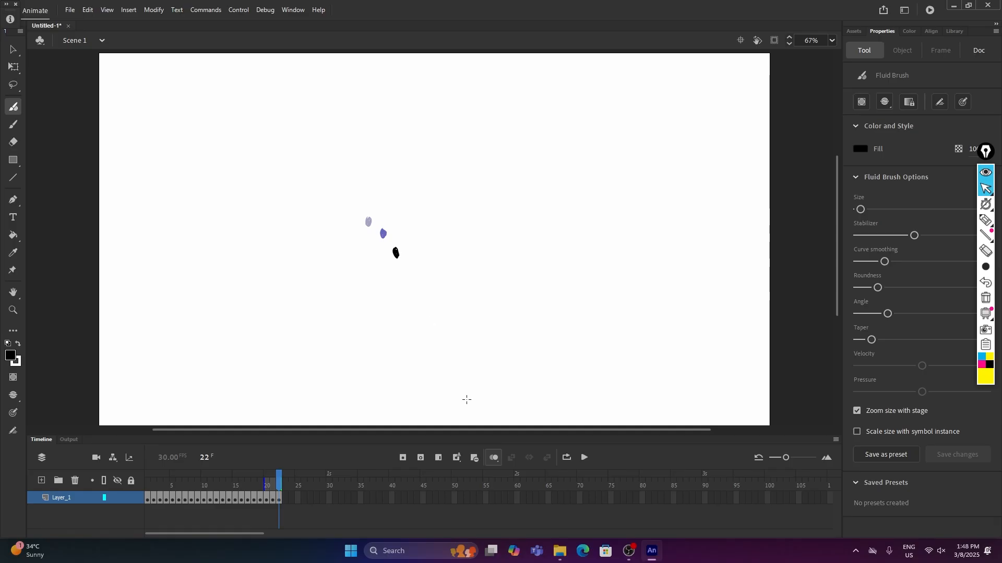
Turn off onion skinning, test the movie to view the moving dot, and close the preview
{"action": "left_click", "coordinate": [494, 457]}
{"action": "key", "text": "ctrl+Return"}
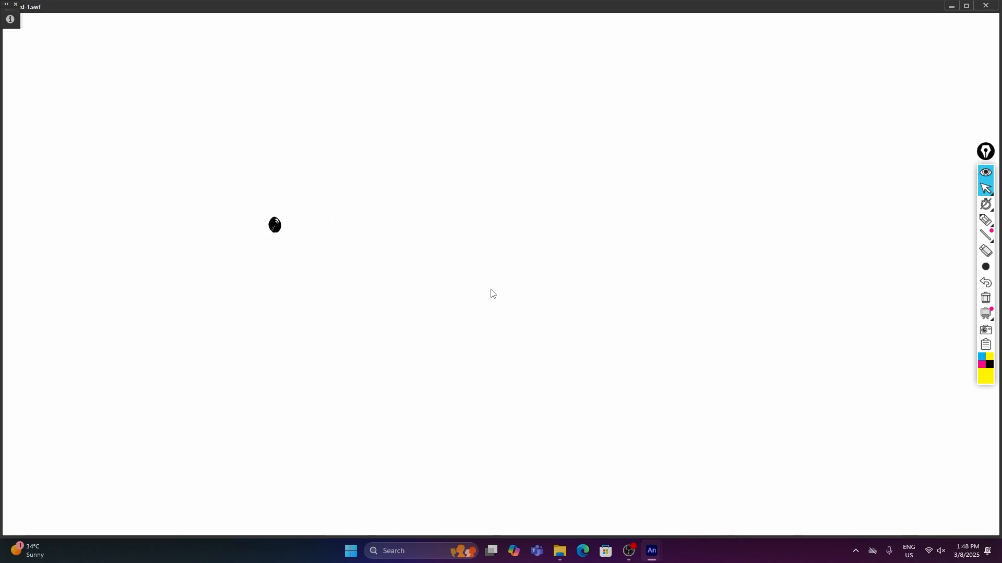
{"action": "left_click", "coordinate": [985, 5]}
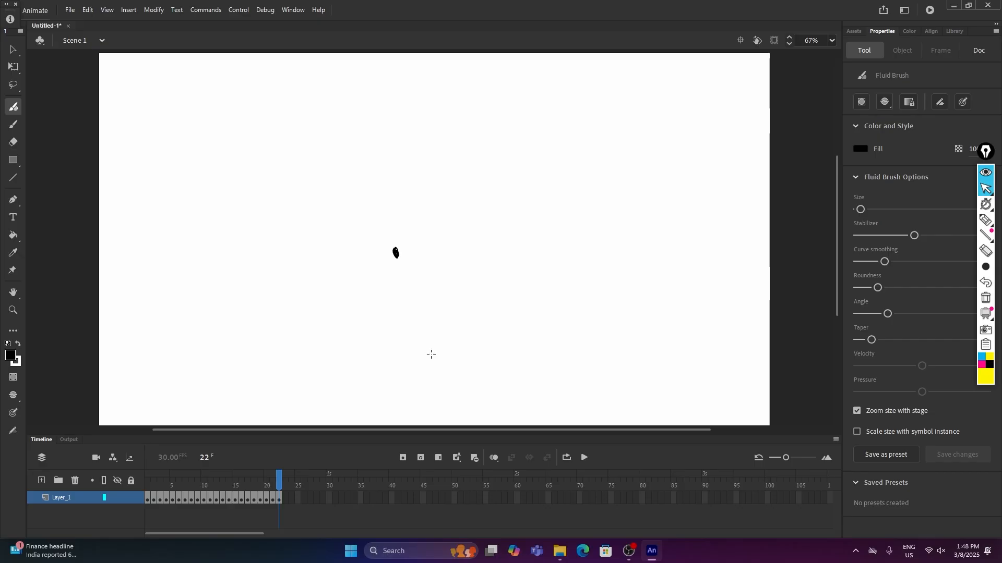
Delete all the drawn frames from Layer_1 and insert a blank keyframe at frame 1
{"action": "left_click_drag", "start_coordinate": [317, 499], "coordinate": [147, 496]}
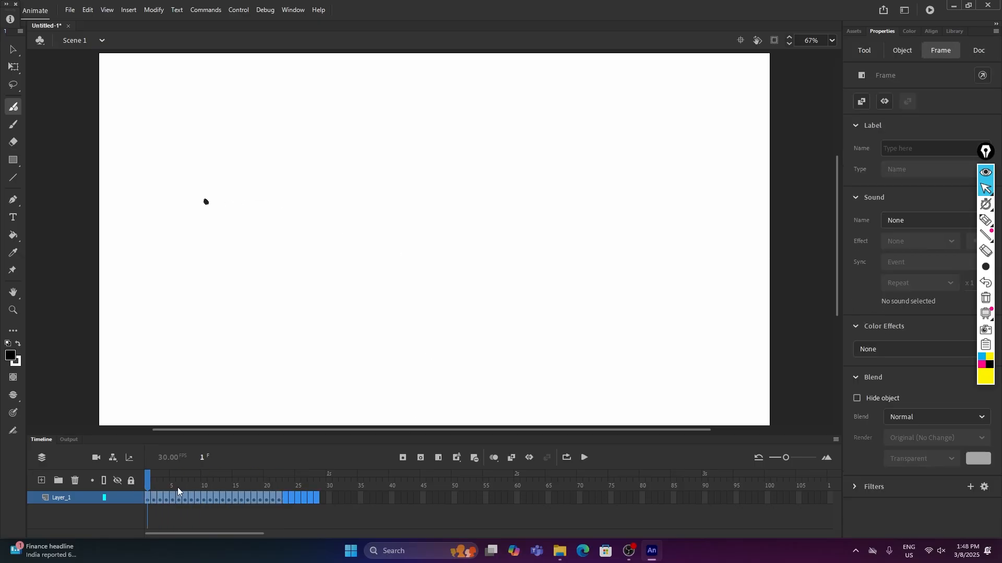
{"action": "key", "text": "shift+F5"}
{"action": "left_click", "coordinate": [147, 498]}
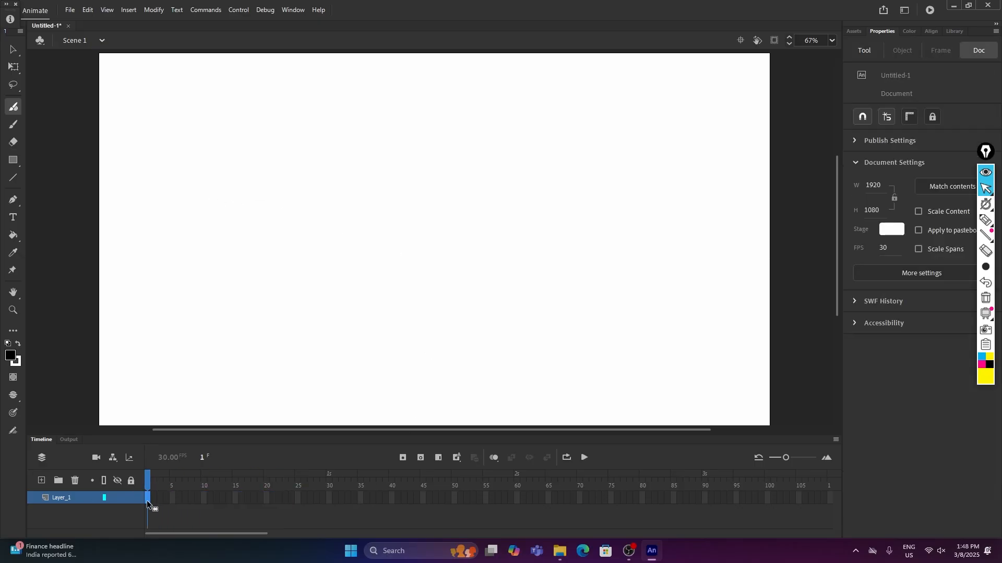
{"action": "key", "text": "F7"}
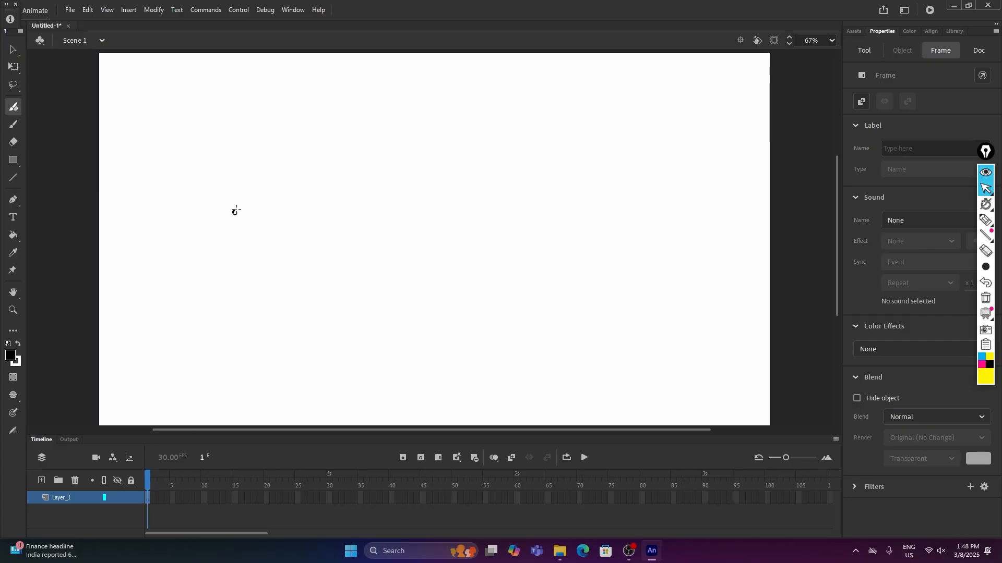
Paint dots in a spaced horizontal row across frames 1 to 3, using onion skinning as the guide
{"action": "left_click", "coordinate": [236, 212]}
{"action": "key", "text": "F7"}
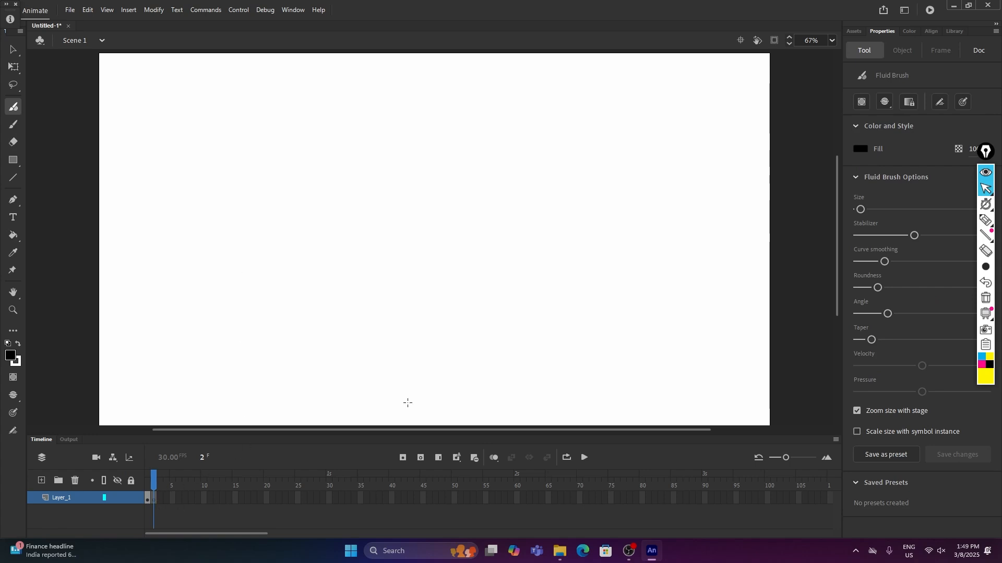
{"action": "left_click", "coordinate": [491, 460]}
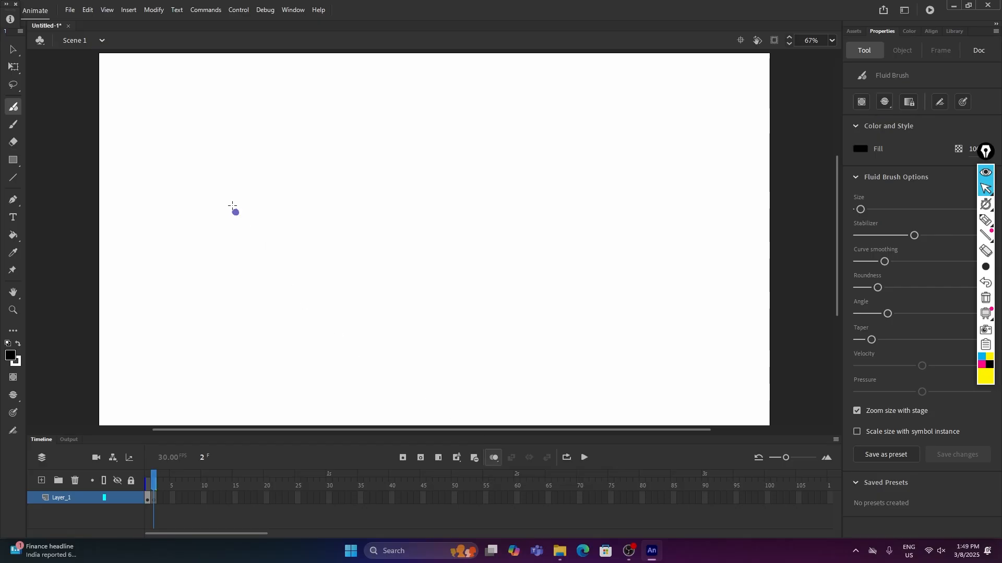
{"action": "left_click", "coordinate": [263, 212]}
{"action": "key", "text": "F7"}
{"action": "left_click", "coordinate": [296, 213]}
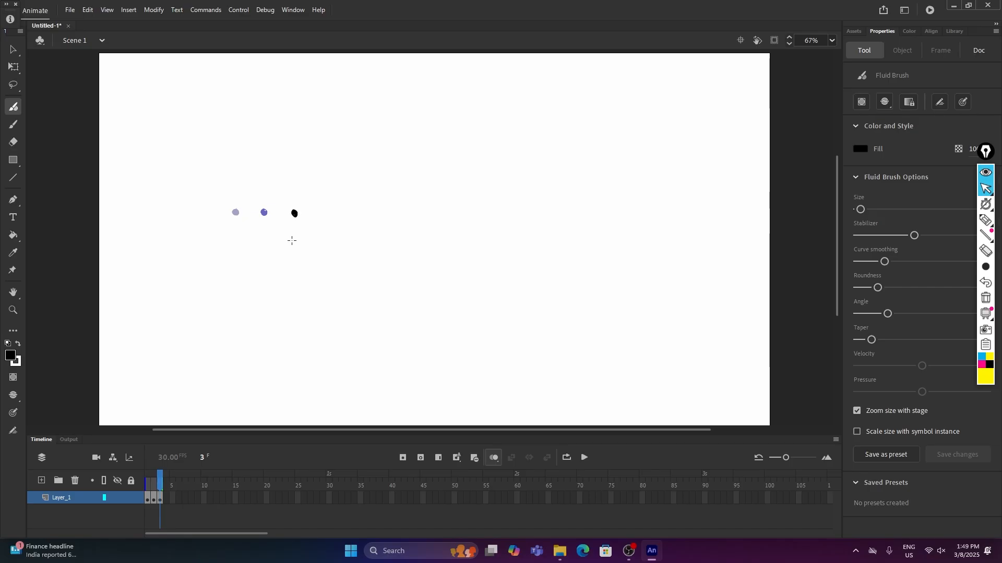
Turn off onion skinning and scrub between frames 2 and 3, pointing out the playhead with the annotation pen
{"action": "left_click", "coordinate": [495, 458]}
{"action": "mouse_move", "coordinate": [162, 487]}
{"action": "left_mouse_down"}
{"action": "mouse_move", "coordinate": [147, 488]}
{"action": "mouse_move", "coordinate": [156, 488]}
{"action": "left_mouse_up"}
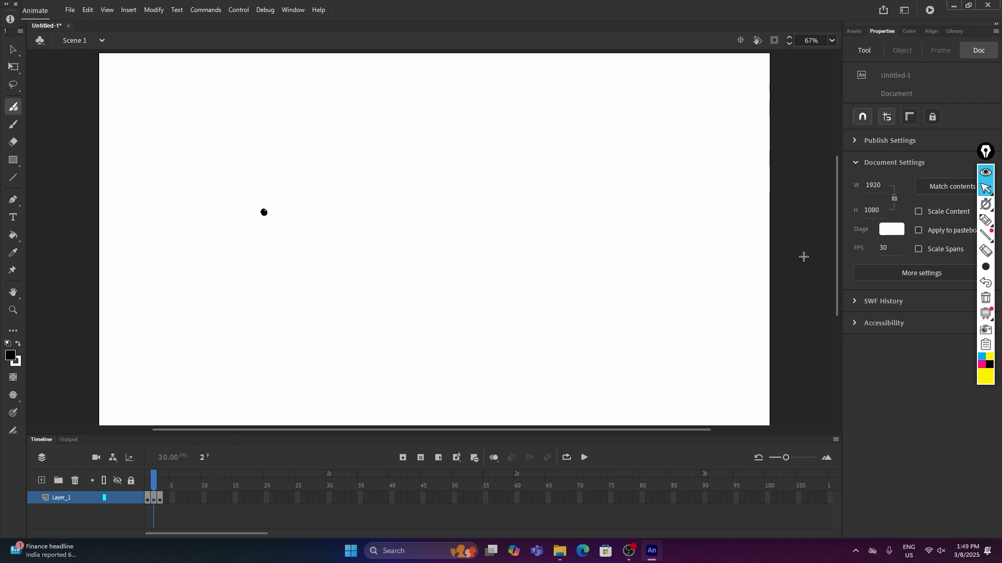
{"action": "left_click", "coordinate": [986, 220]}
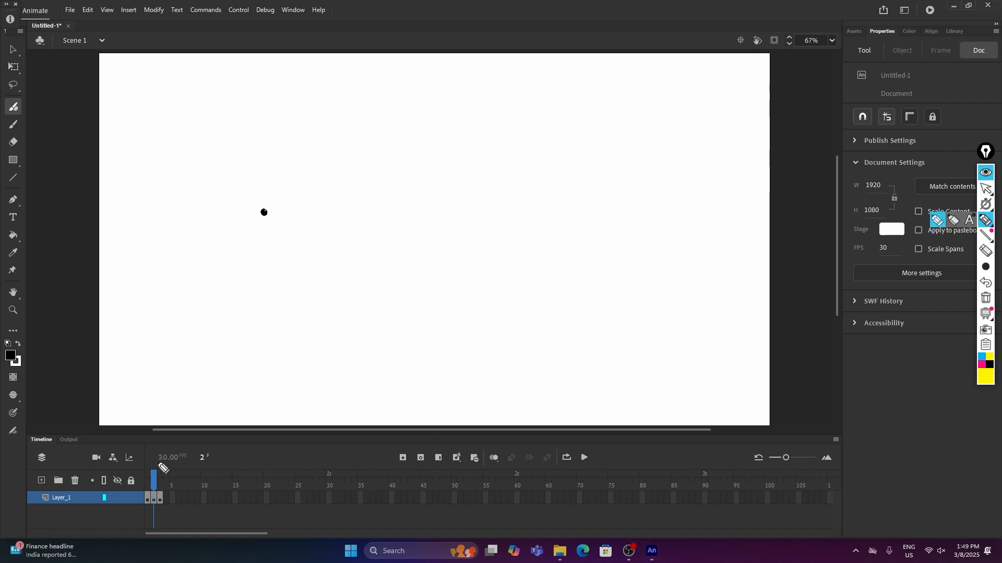
{"action": "mouse_move", "coordinate": [155, 461]}
{"action": "left_mouse_down"}
{"action": "mouse_move", "coordinate": [152, 493]}
{"action": "mouse_move", "coordinate": [160, 496]}
{"action": "mouse_move", "coordinate": [153, 467]}
{"action": "mouse_move", "coordinate": [165, 474]}
{"action": "mouse_move", "coordinate": [204, 399]}
{"action": "mouse_move", "coordinate": [213, 408]}
{"action": "mouse_move", "coordinate": [238, 397]}
{"action": "mouse_move", "coordinate": [224, 372]}
{"action": "mouse_move", "coordinate": [235, 380]}
{"action": "mouse_move", "coordinate": [260, 370]}
{"action": "mouse_move", "coordinate": [276, 343]}
{"action": "mouse_move", "coordinate": [290, 371]}
{"action": "mouse_move", "coordinate": [287, 334]}
{"action": "mouse_move", "coordinate": [302, 342]}
{"action": "mouse_move", "coordinate": [303, 321]}
{"action": "mouse_move", "coordinate": [323, 326]}
{"action": "mouse_move", "coordinate": [317, 314]}
{"action": "mouse_move", "coordinate": [360, 312]}
{"action": "left_mouse_up"}
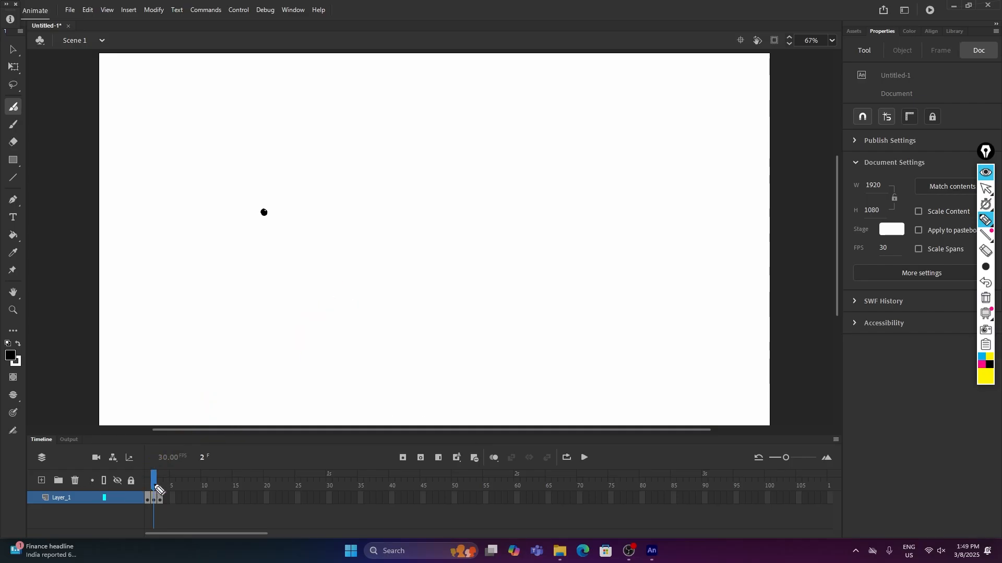
{"action": "left_click", "coordinate": [986, 189]}
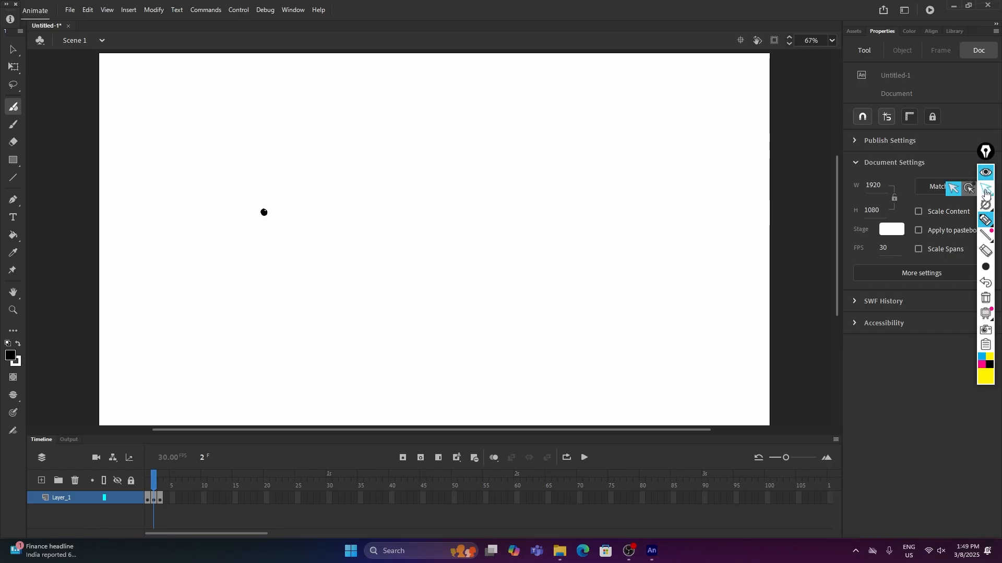
{"action": "left_click", "coordinate": [157, 483]}
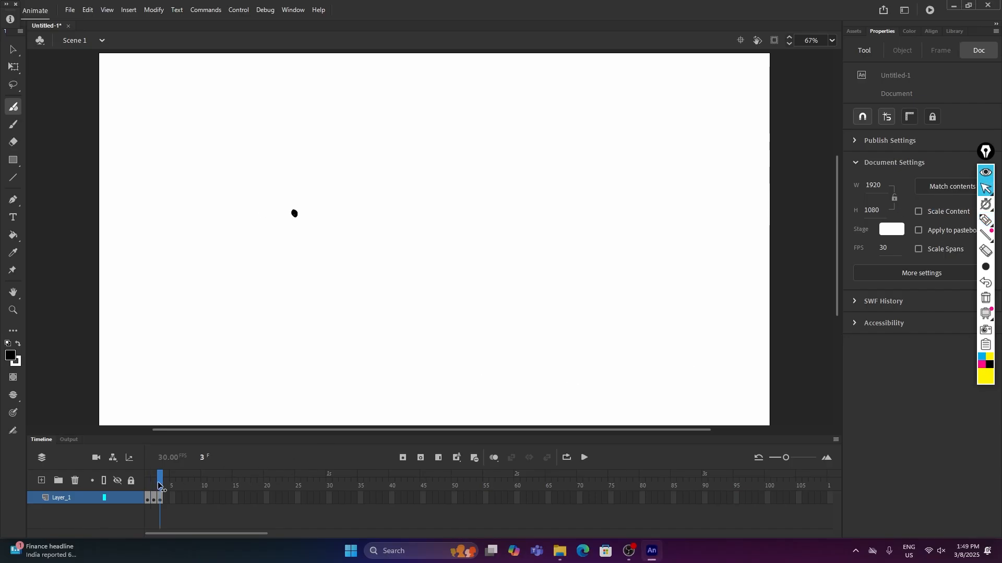
Remove the three dot frames from Layer_1 and restore an empty keyframe at frame 1
{"action": "mouse_move", "coordinate": [148, 487]}
{"action": "left_mouse_down"}
{"action": "mouse_move", "coordinate": [160, 486]}
{"action": "mouse_move", "coordinate": [147, 501]}
{"action": "left_mouse_up"}
{"action": "left_click", "coordinate": [148, 500]}
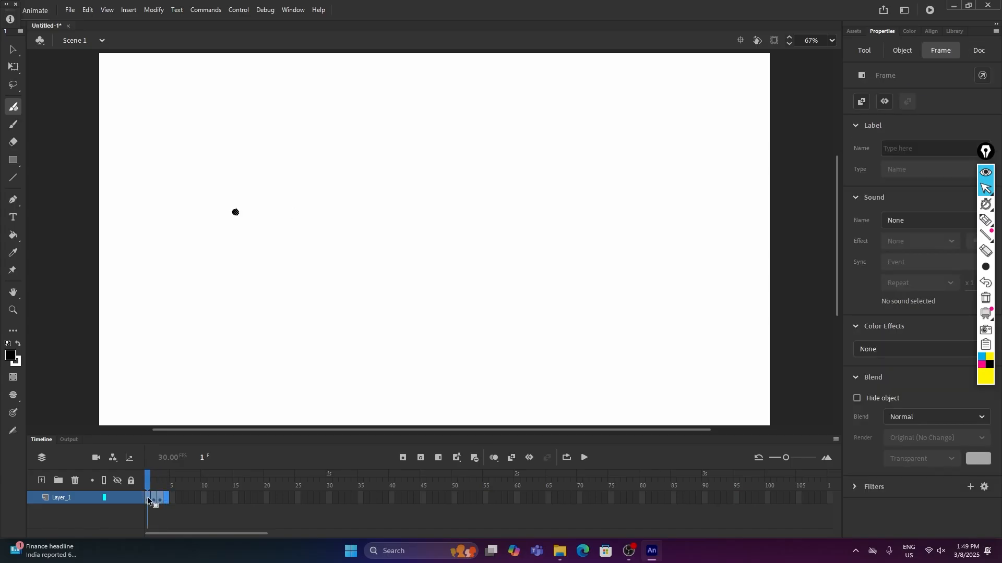
{"action": "key", "text": "shift+F5"}
{"action": "left_click", "coordinate": [148, 499]}
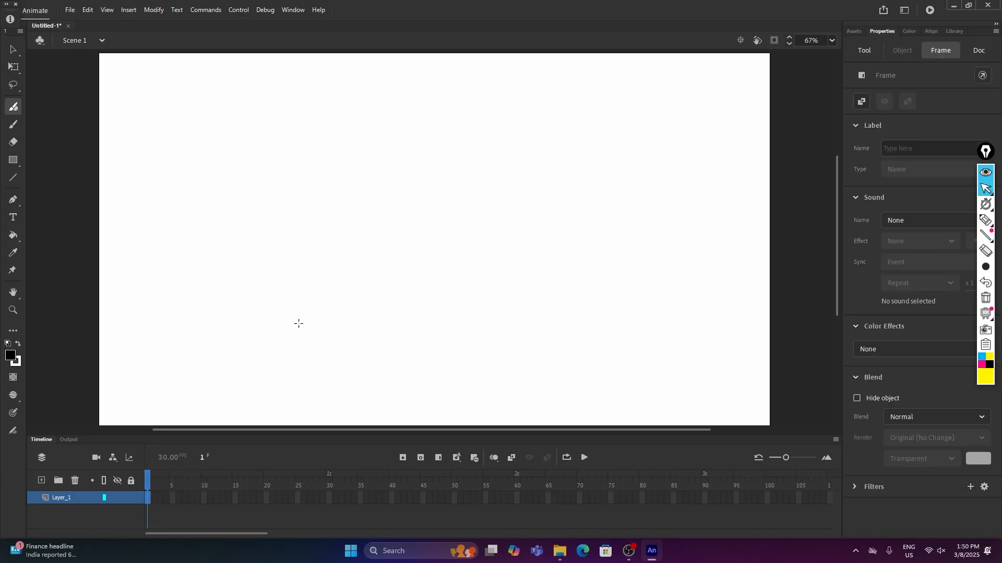
Rename Layer_1 to "floor"
{"action": "double_click", "coordinate": [76, 498]}
{"action": "type", "text": "f"}
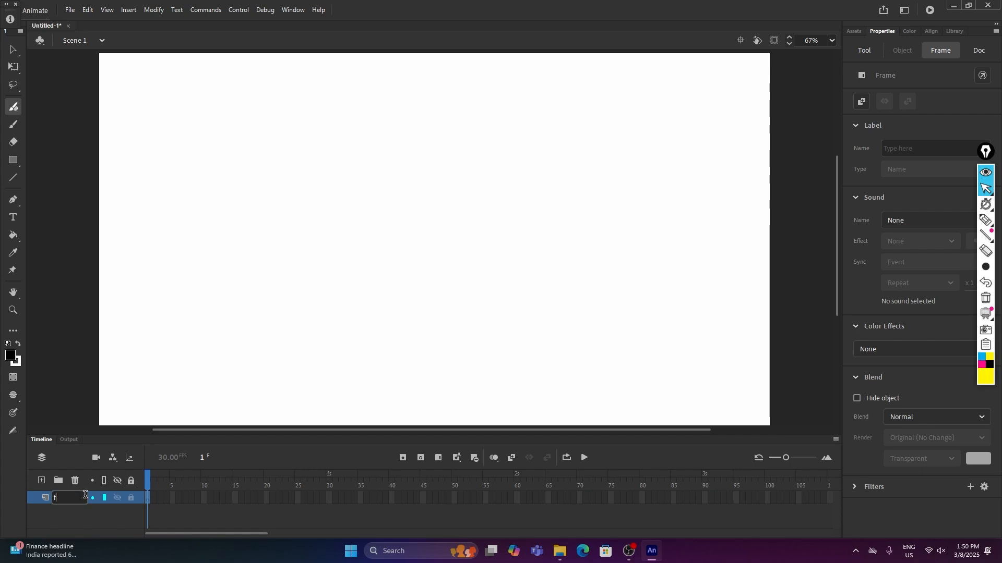
{"action": "type", "text": "loor"}
{"action": "key", "text": "Return"}
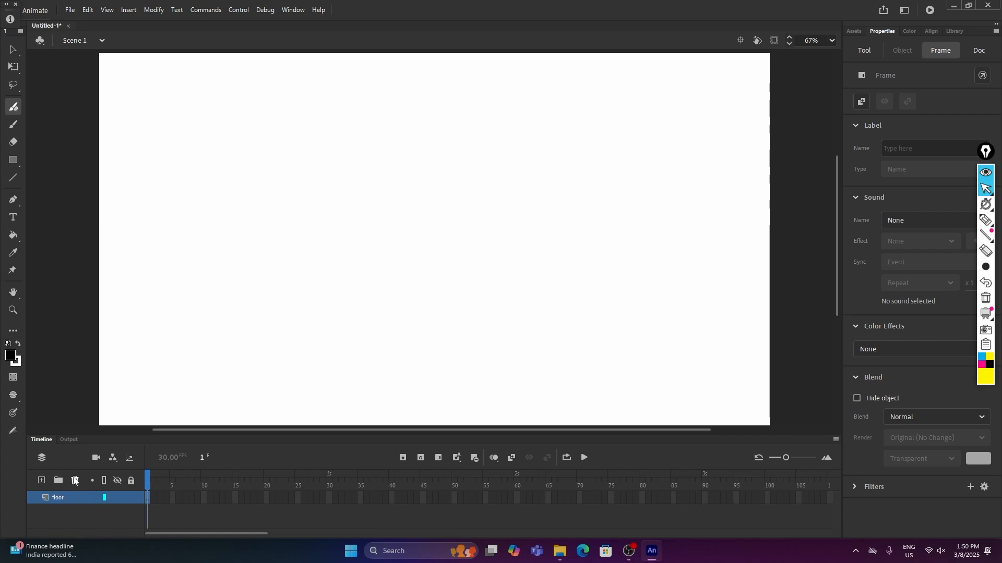
Swap the fill and stroke colors and draw a black horizontal line across the lower part of the stage with the Line tool
{"action": "key", "text": "n"}
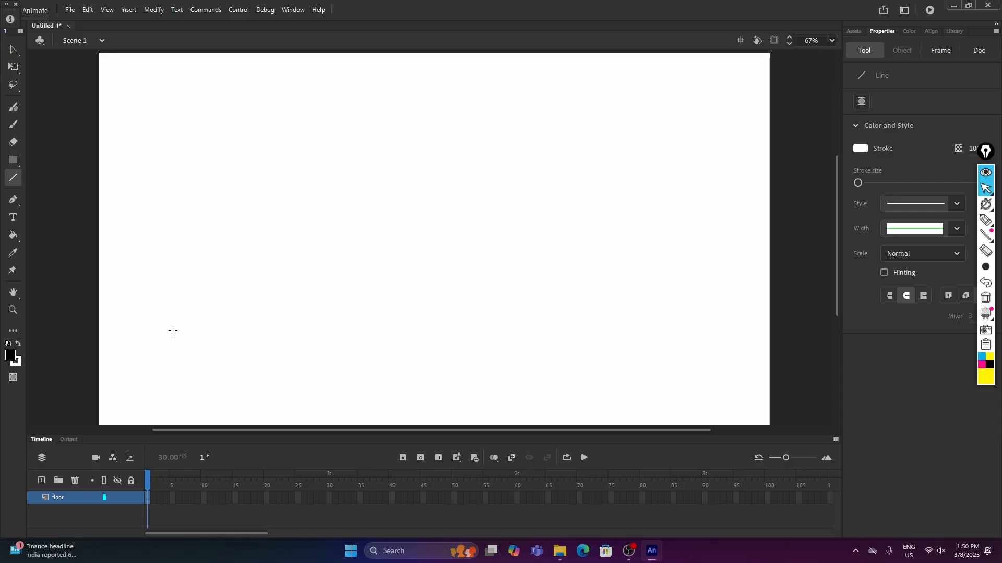
{"action": "left_click_drag", "start_coordinate": [196, 347], "coordinate": [833, 345]}
{"action": "key", "text": "ctrl+z"}
{"action": "left_click", "coordinate": [18, 343]}
{"action": "mouse_move", "coordinate": [86, 315]}
{"action": "left_mouse_down"}
{"action": "mouse_move", "coordinate": [729, 349]}
{"action": "mouse_move", "coordinate": [832, 315]}
{"action": "left_mouse_up"}
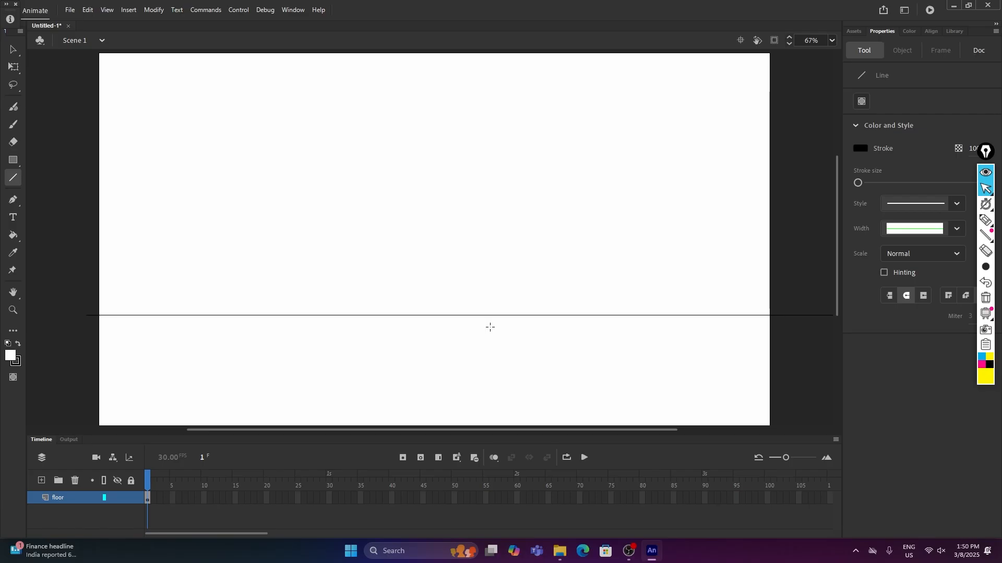
Add a layer above floor and paint a black ball outline near the stage's upper center in frame 1 with the Fluid Brush
{"action": "left_click", "coordinate": [41, 480]}
{"action": "left_click", "coordinate": [149, 499]}
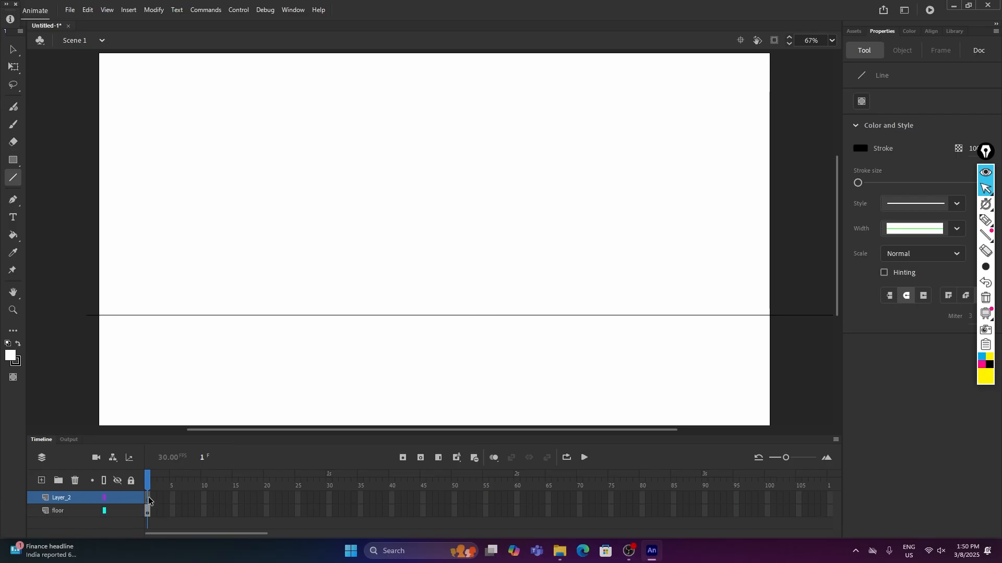
{"action": "left_click", "coordinate": [14, 114]}
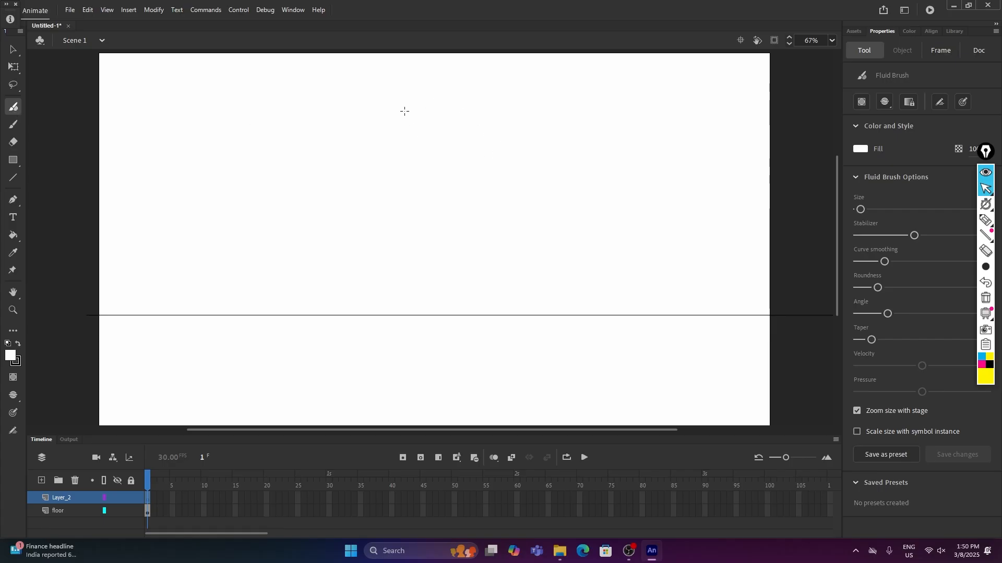
{"action": "left_click_drag", "start_coordinate": [412, 124], "coordinate": [429, 114]}
{"action": "key", "text": "ctrl+z"}
{"action": "key", "text": "x"}
{"action": "mouse_move", "coordinate": [415, 126]}
{"action": "left_mouse_down"}
{"action": "mouse_move", "coordinate": [439, 105]}
{"action": "mouse_move", "coordinate": [422, 100]}
{"action": "mouse_move", "coordinate": [413, 118]}
{"action": "mouse_move", "coordinate": [437, 123]}
{"action": "left_mouse_up"}
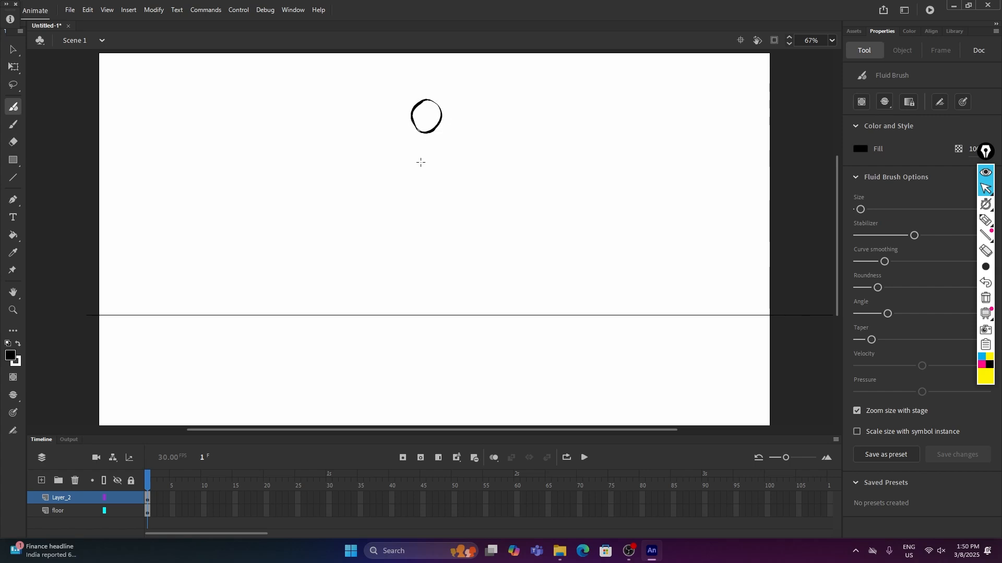
Turn on onion skinning and paint the ball progressively lower in new blank keyframes 2 and 3
{"action": "key", "text": "F7"}
{"action": "left_click", "coordinate": [494, 458]}
{"action": "left_click_drag", "start_coordinate": [423, 161], "coordinate": [418, 187]}
{"action": "key", "text": "F7"}
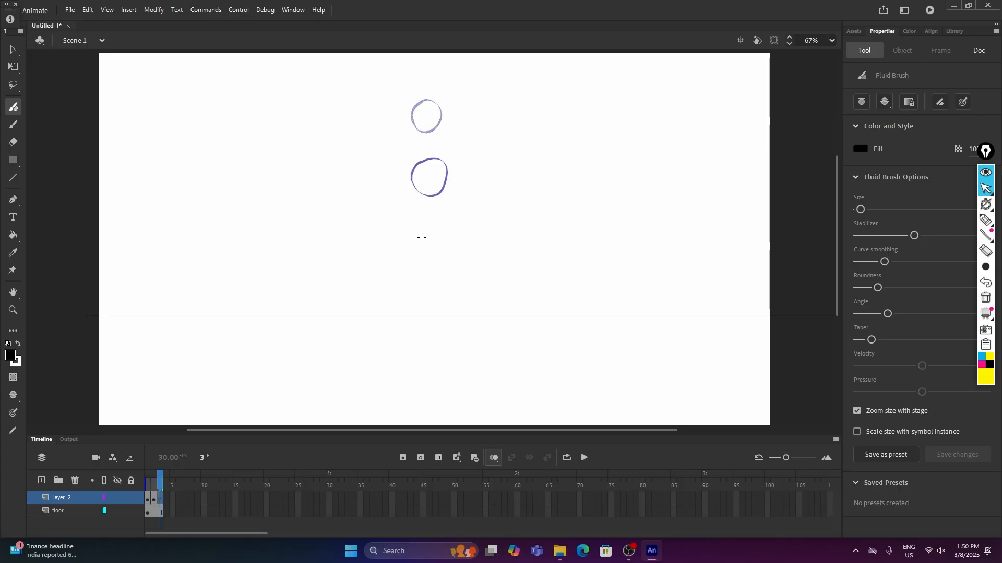
{"action": "mouse_move", "coordinate": [423, 232]}
{"action": "left_mouse_down"}
{"action": "mouse_move", "coordinate": [417, 253]}
{"action": "mouse_move", "coordinate": [431, 261]}
{"action": "mouse_move", "coordinate": [444, 250]}
{"action": "mouse_move", "coordinate": [419, 237]}
{"action": "left_mouse_up"}
Paint a vertically stretched ball touching the floor line in frame 4 and continue the bounce in new blank keyframes 5 and 6
{"action": "key", "text": "F7"}
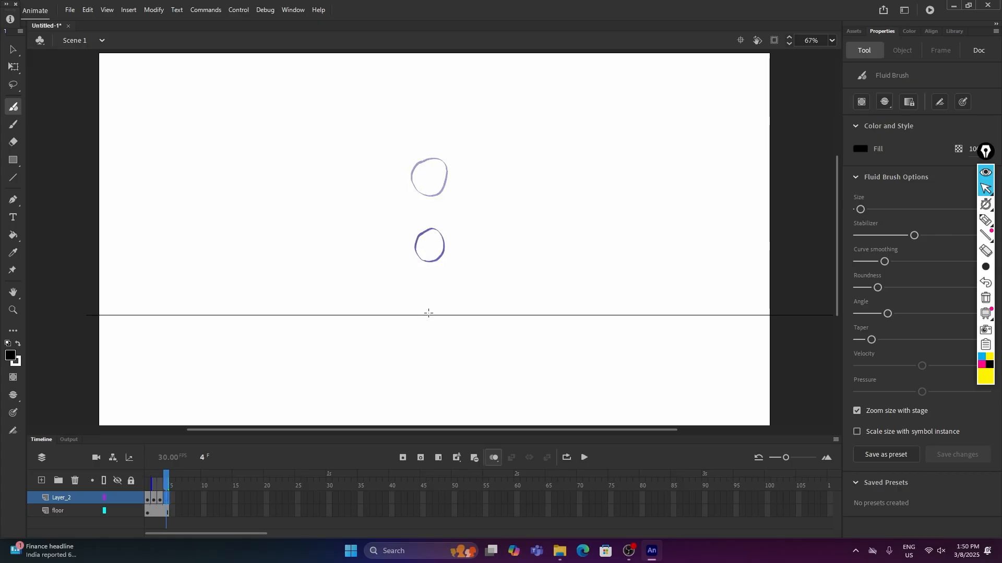
{"action": "mouse_move", "coordinate": [426, 315]}
{"action": "left_mouse_down"}
{"action": "mouse_move", "coordinate": [421, 294]}
{"action": "mouse_move", "coordinate": [431, 272]}
{"action": "mouse_move", "coordinate": [443, 287]}
{"action": "mouse_move", "coordinate": [426, 316]}
{"action": "left_mouse_up"}
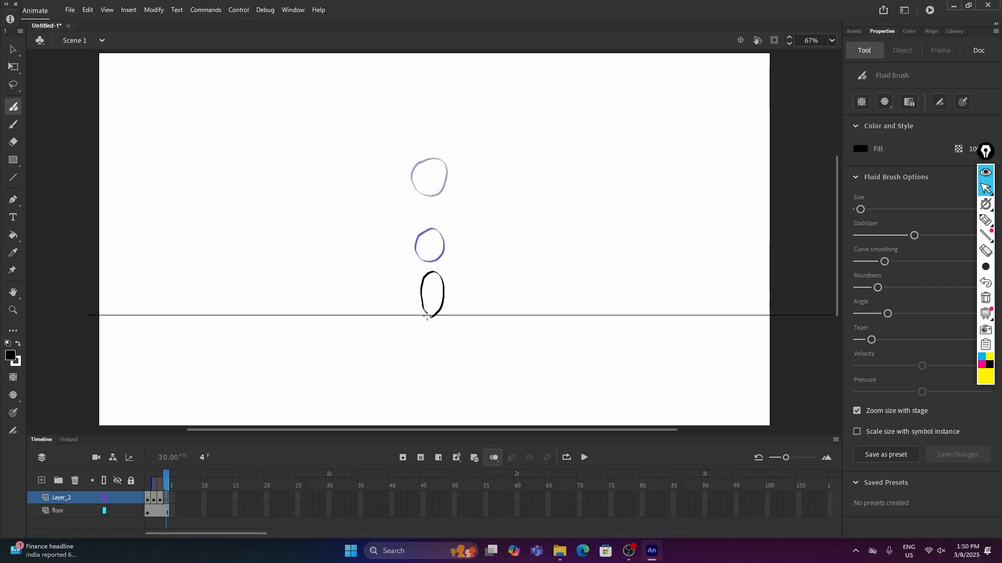
{"action": "key", "text": "F7"}
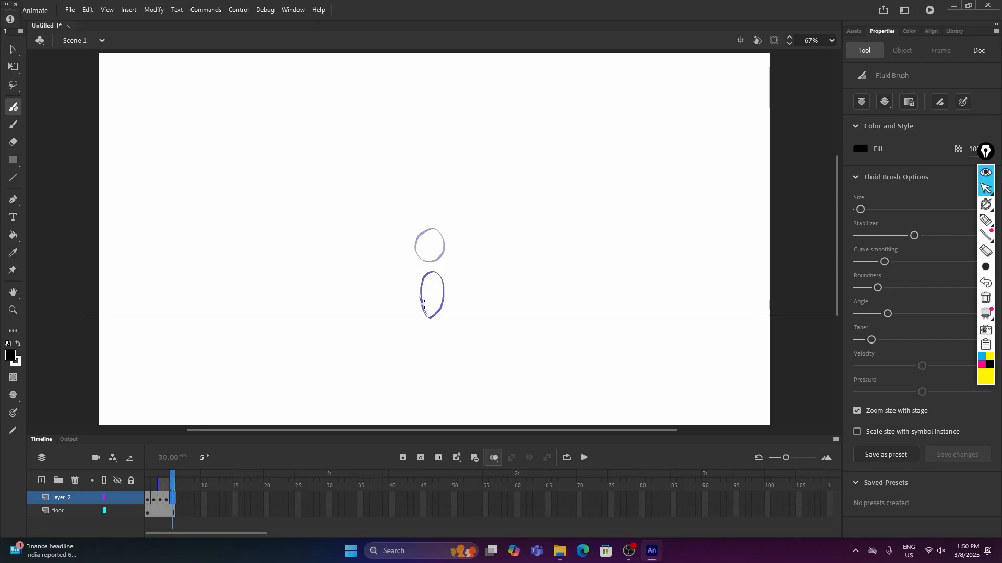
{"action": "mouse_move", "coordinate": [424, 301]}
{"action": "left_mouse_down"}
{"action": "mouse_move", "coordinate": [417, 314]}
{"action": "mouse_move", "coordinate": [452, 300]}
{"action": "mouse_move", "coordinate": [403, 308]}
{"action": "mouse_move", "coordinate": [443, 320]}
{"action": "mouse_move", "coordinate": [449, 303]}
{"action": "mouse_move", "coordinate": [420, 299]}
{"action": "mouse_move", "coordinate": [439, 271]}
{"action": "mouse_move", "coordinate": [444, 302]}
{"action": "mouse_move", "coordinate": [423, 313]}
{"action": "left_mouse_up"}
{"action": "key", "text": "ctrl+z"}
{"action": "key", "text": "F7"}
Paint the rebounding ball above the floor line in frames 7 to 9 and insert a blank keyframe at frame 10
{"action": "key", "text": "F7"}
{"action": "mouse_move", "coordinate": [425, 239]}
{"action": "left_mouse_down"}
{"action": "mouse_move", "coordinate": [415, 258]}
{"action": "mouse_move", "coordinate": [432, 272]}
{"action": "mouse_move", "coordinate": [447, 261]}
{"action": "mouse_move", "coordinate": [445, 245]}
{"action": "mouse_move", "coordinate": [415, 225]}
{"action": "mouse_move", "coordinate": [422, 246]}
{"action": "mouse_move", "coordinate": [441, 248]}
{"action": "mouse_move", "coordinate": [445, 220]}
{"action": "mouse_move", "coordinate": [424, 215]}
{"action": "mouse_move", "coordinate": [412, 240]}
{"action": "mouse_move", "coordinate": [426, 254]}
{"action": "mouse_move", "coordinate": [444, 255]}
{"action": "mouse_move", "coordinate": [429, 221]}
{"action": "left_mouse_up"}
{"action": "key", "text": "F7"}
{"action": "key", "text": "F7"}
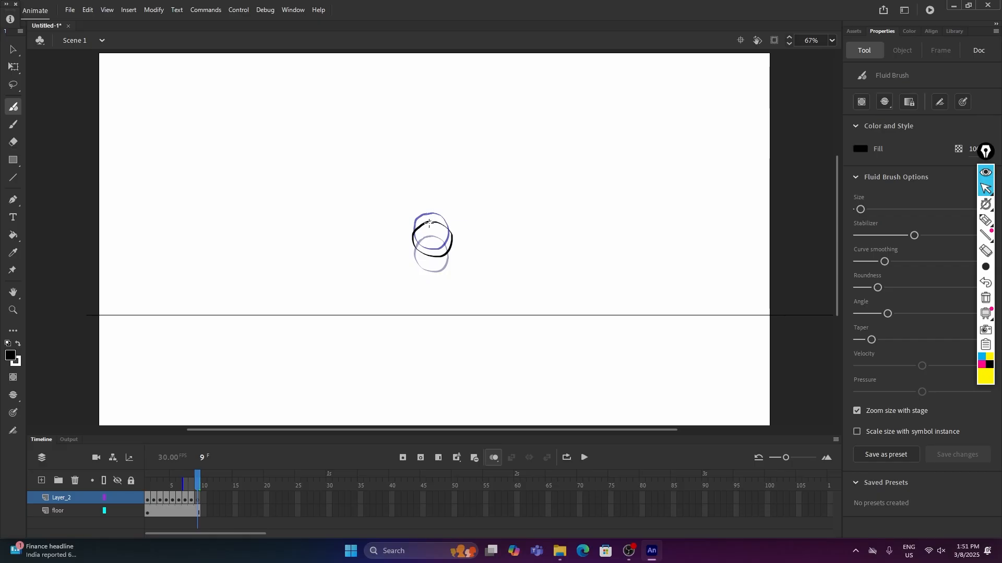
{"action": "key", "text": "F7"}
{"action": "left_click_drag", "start_coordinate": [425, 279], "coordinate": [450, 271]}
{"action": "key", "text": "ctrl+z"}
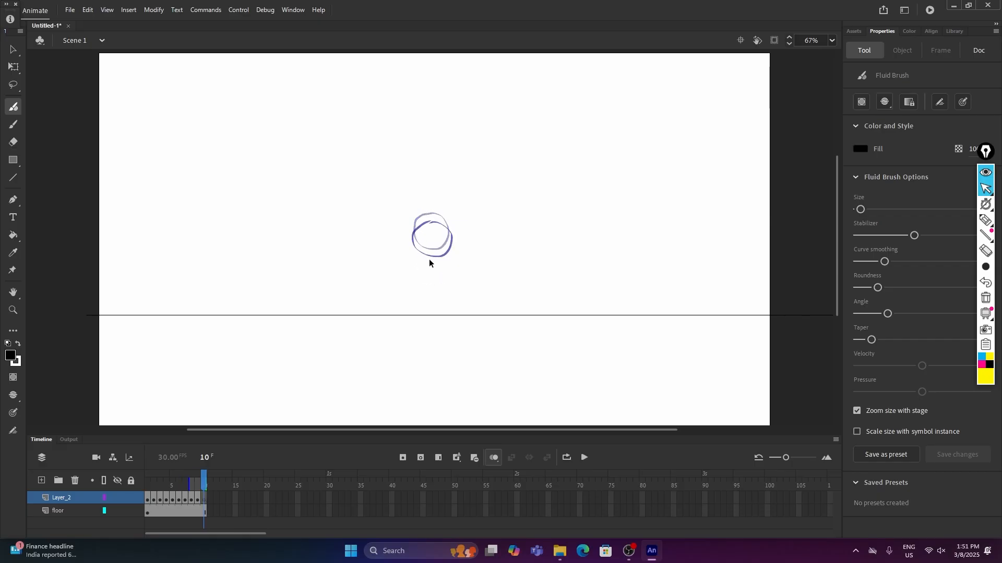
{"action": "mouse_move", "coordinate": [428, 255]}
{"action": "left_mouse_down"}
{"action": "mouse_move", "coordinate": [428, 299]}
{"action": "mouse_move", "coordinate": [443, 283]}
{"action": "mouse_move", "coordinate": [414, 268]}
{"action": "mouse_move", "coordinate": [431, 286]}
{"action": "mouse_move", "coordinate": [447, 282]}
{"action": "mouse_move", "coordinate": [433, 247]}
{"action": "left_mouse_up"}
{"action": "key", "text": "ctrl+z"}
Paint the ball stretched at the floor line in frame 11, squashed flat in frame 12 and stretched again in frame 13
{"action": "key", "text": "F7"}
{"action": "mouse_move", "coordinate": [428, 314]}
{"action": "left_mouse_down"}
{"action": "mouse_move", "coordinate": [432, 271]}
{"action": "mouse_move", "coordinate": [442, 312]}
{"action": "mouse_move", "coordinate": [424, 307]}
{"action": "mouse_move", "coordinate": [433, 269]}
{"action": "mouse_move", "coordinate": [444, 288]}
{"action": "mouse_move", "coordinate": [407, 304]}
{"action": "mouse_move", "coordinate": [412, 318]}
{"action": "mouse_move", "coordinate": [458, 316]}
{"action": "mouse_move", "coordinate": [461, 306]}
{"action": "mouse_move", "coordinate": [422, 288]}
{"action": "mouse_move", "coordinate": [424, 270]}
{"action": "mouse_move", "coordinate": [436, 271]}
{"action": "mouse_move", "coordinate": [429, 313]}
{"action": "left_mouse_up"}
{"action": "key", "text": "F7"}
{"action": "key", "text": "F7"}
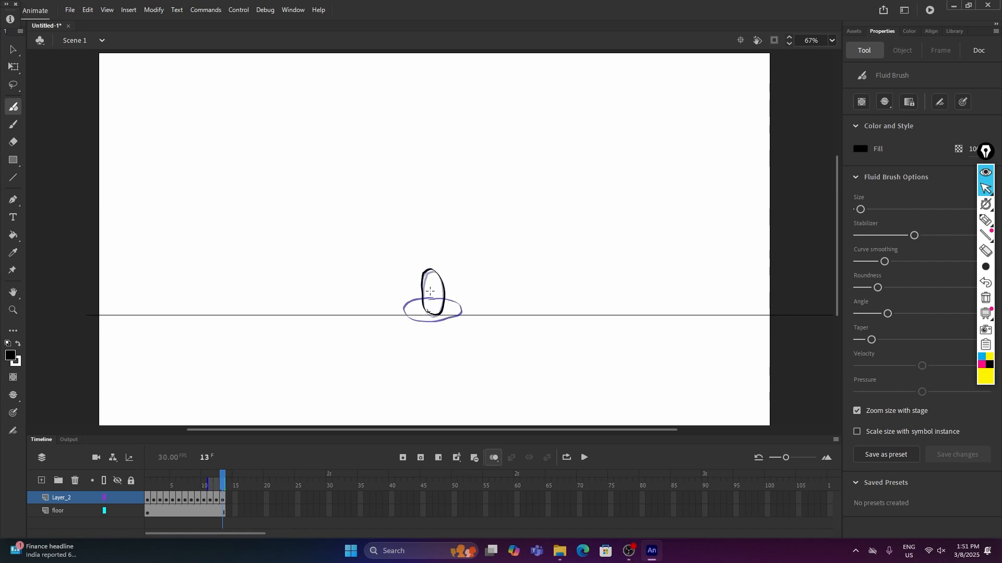
Paint the ball on a small final bounce above the floor line and settling on it in new blank keyframes 14 to 17
{"action": "key", "text": "F7"}
{"action": "mouse_move", "coordinate": [426, 256]}
{"action": "left_mouse_down"}
{"action": "mouse_move", "coordinate": [427, 285]}
{"action": "mouse_move", "coordinate": [444, 284]}
{"action": "mouse_move", "coordinate": [451, 270]}
{"action": "mouse_move", "coordinate": [432, 252]}
{"action": "mouse_move", "coordinate": [419, 302]}
{"action": "mouse_move", "coordinate": [441, 310]}
{"action": "mouse_move", "coordinate": [451, 299]}
{"action": "mouse_move", "coordinate": [439, 280]}
{"action": "mouse_move", "coordinate": [425, 284]}
{"action": "mouse_move", "coordinate": [418, 305]}
{"action": "mouse_move", "coordinate": [446, 321]}
{"action": "left_mouse_up"}
{"action": "key", "text": "F7"}
{"action": "key", "text": "F7"}
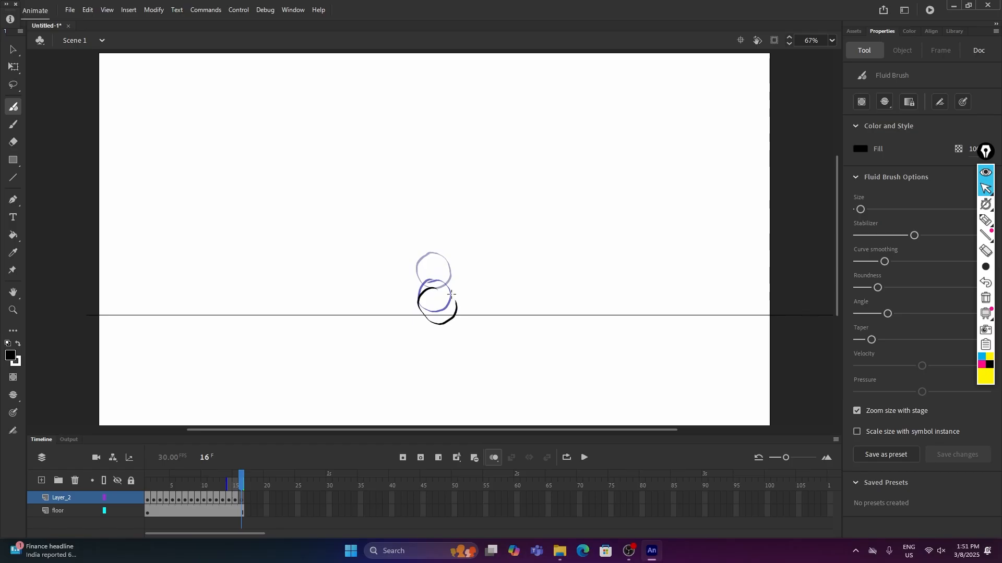
{"action": "key", "text": "F7"}
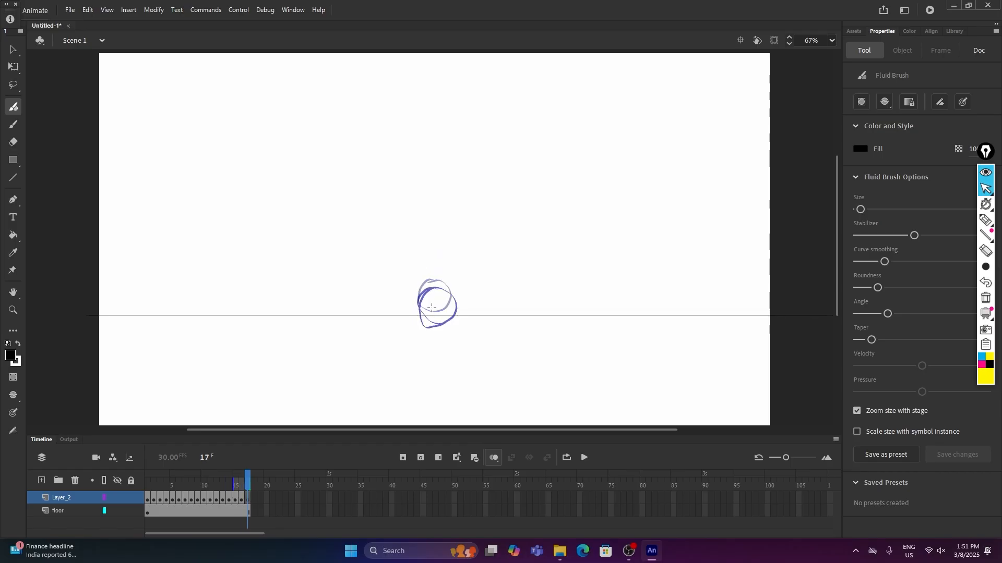
{"action": "mouse_move", "coordinate": [436, 289]}
{"action": "left_mouse_down"}
{"action": "mouse_move", "coordinate": [419, 305]}
{"action": "mouse_move", "coordinate": [432, 323]}
{"action": "mouse_move", "coordinate": [450, 316]}
{"action": "mouse_move", "coordinate": [455, 295]}
{"action": "mouse_move", "coordinate": [432, 291]}
{"action": "left_mouse_up"}
Turn off onion skinning and play the bounce animation from frame 1
{"action": "left_click", "coordinate": [494, 458]}
{"action": "left_click_drag", "start_coordinate": [256, 485], "coordinate": [127, 460]}
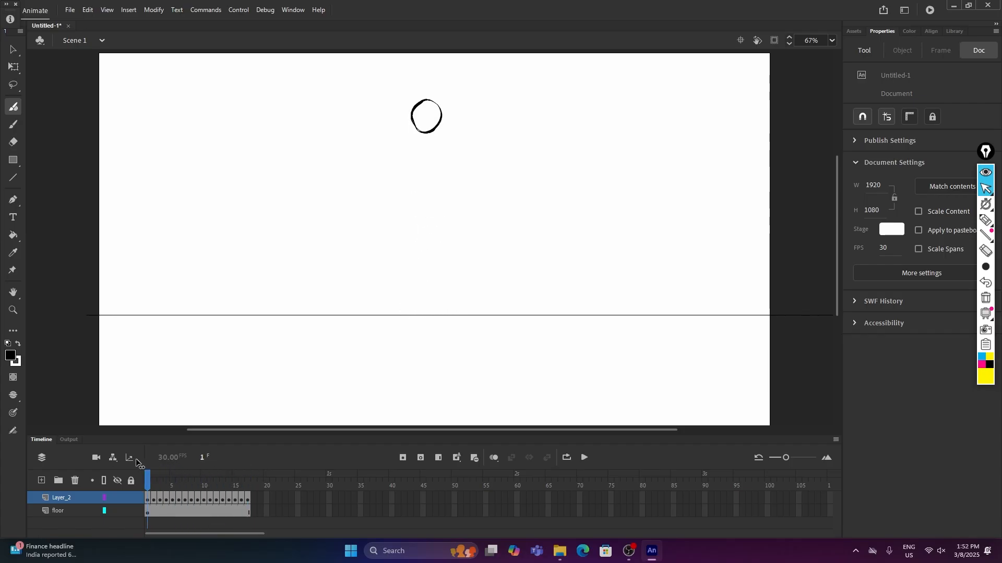
{"action": "left_click", "coordinate": [586, 458]}
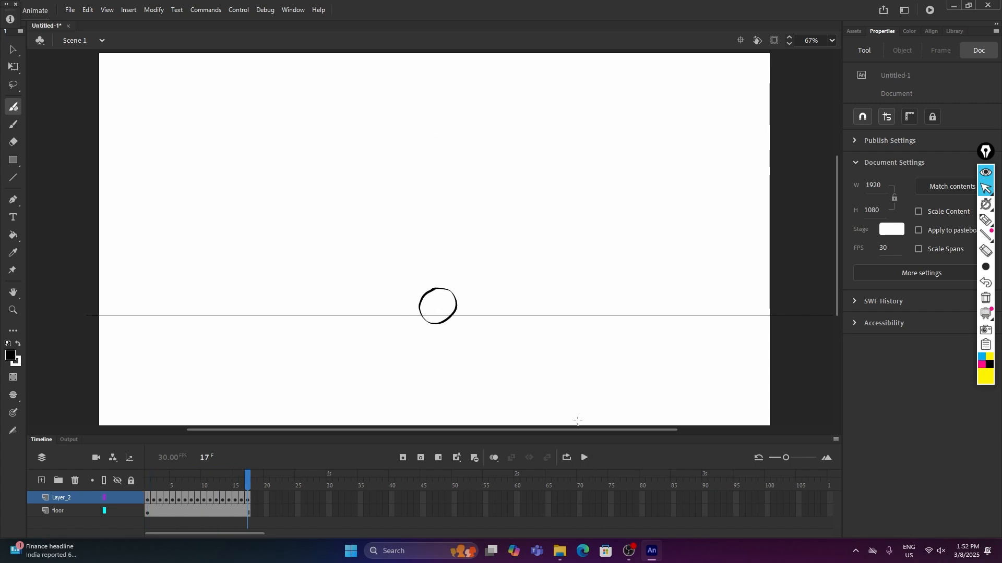
{"action": "left_click", "coordinate": [583, 460]}
Set the document frame rate to 14 FPS and replay the bounce animation
{"action": "left_click", "coordinate": [885, 248]}
{"action": "type", "text": "14"}
{"action": "key", "text": "Return"}
{"action": "left_click", "coordinate": [584, 458]}
{"action": "left_click", "coordinate": [589, 457]}
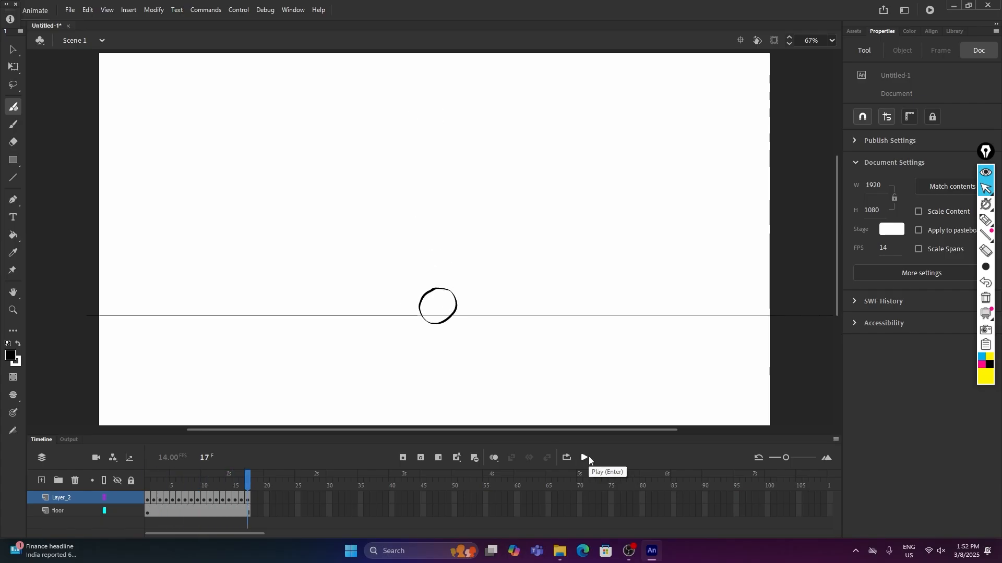
Test the movie in its own preview window, close the preview and return to frame 1 of the timeline
{"action": "key", "text": "ctrl+Return"}
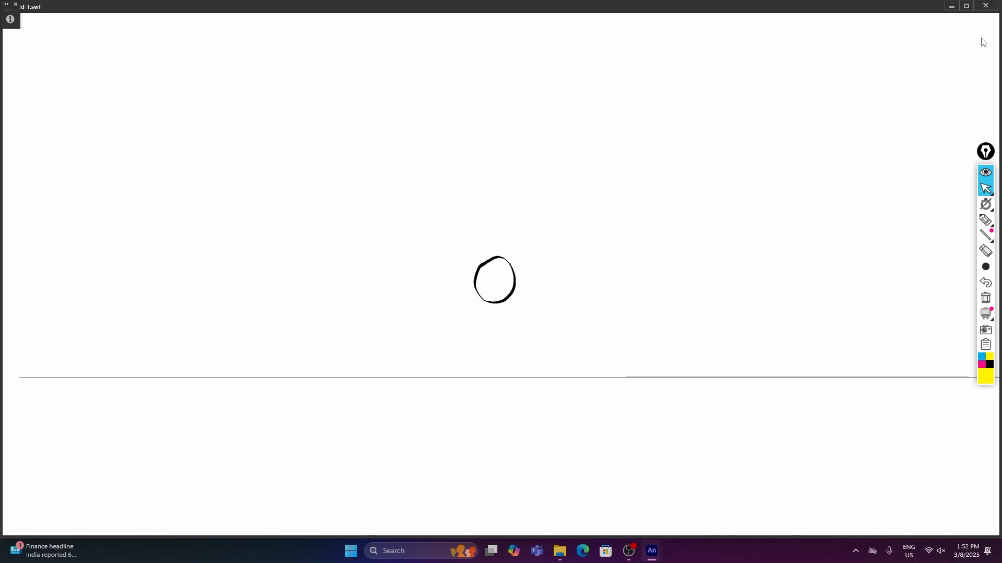
{"action": "left_click", "coordinate": [985, 6]}
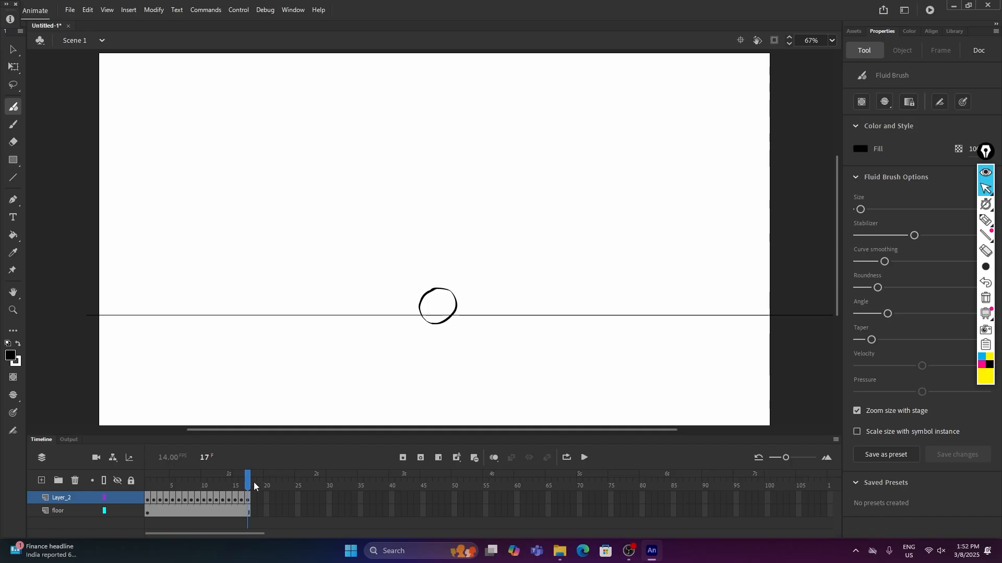
{"action": "key", "text": "Return"}
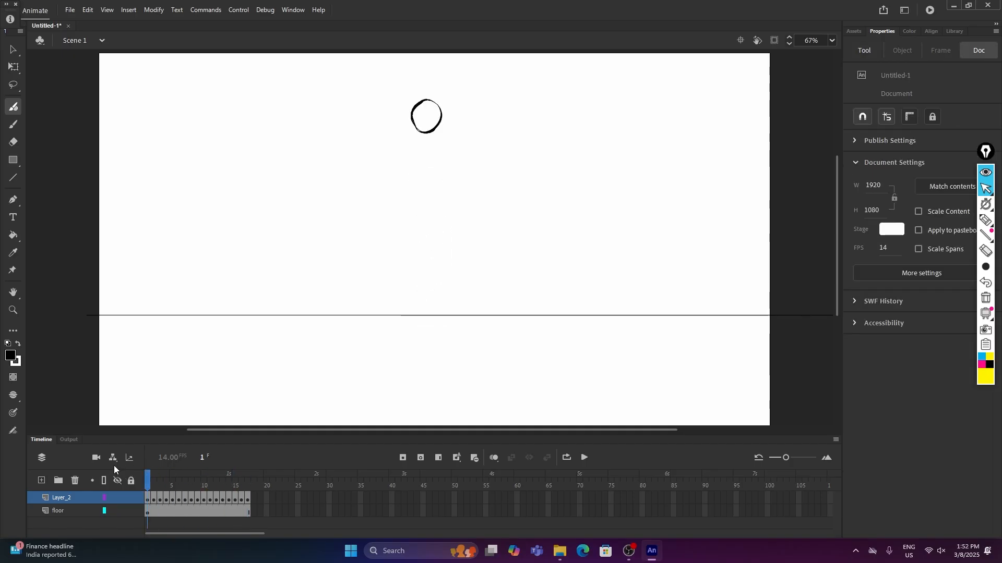
Close the Untitled-1 document without saving its changes
{"action": "key", "text": "ctrl+w"}
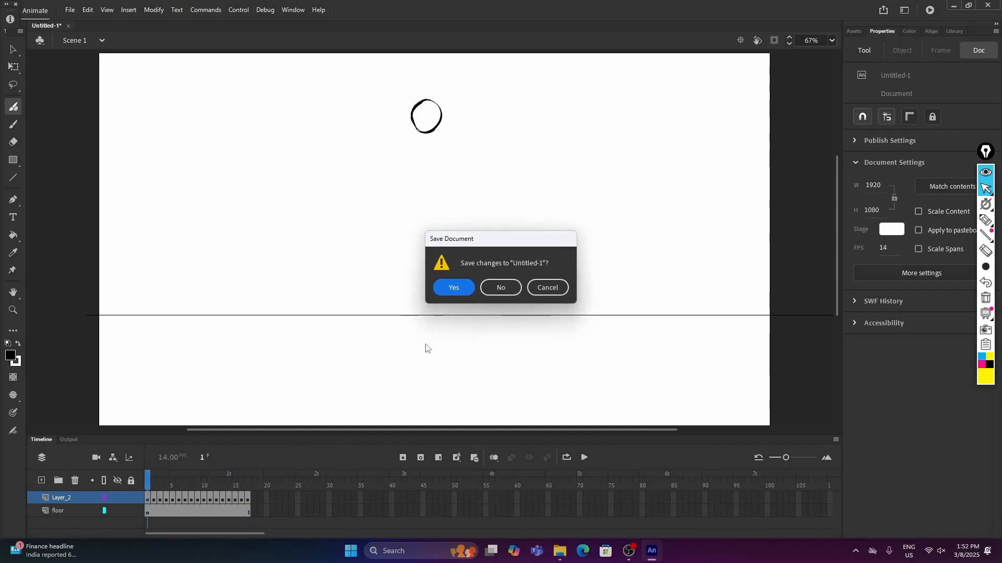
{"action": "left_click", "coordinate": [498, 289]}
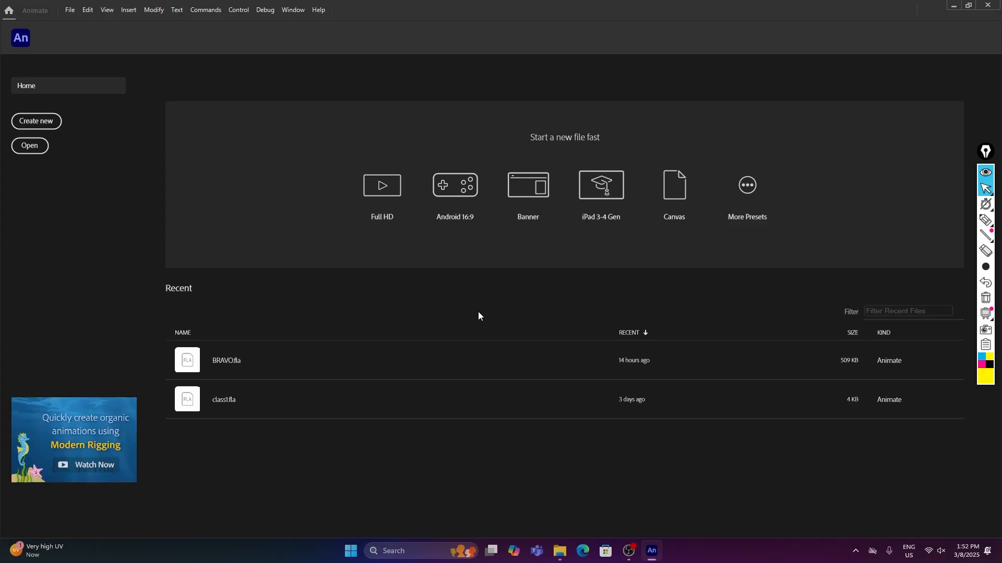